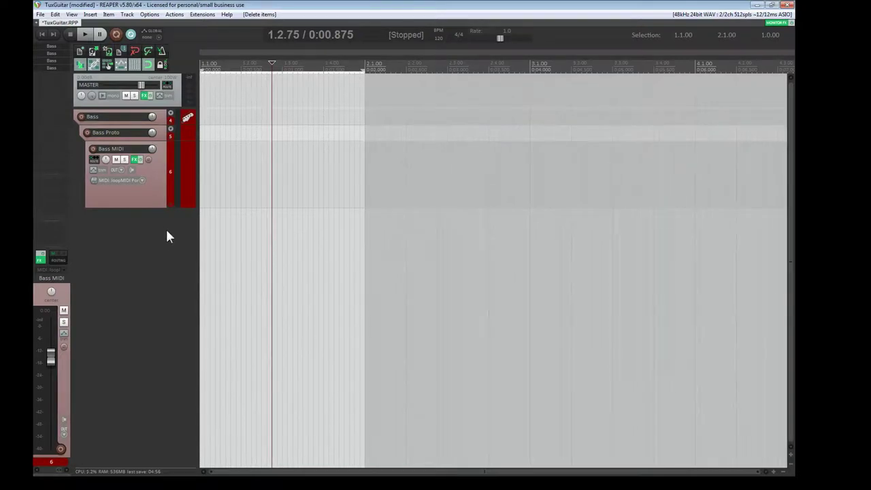
Open the Bass MIDI track's FX chain to show its four ReaSamplOmatic5000 Bass samplers.
click(134, 159)
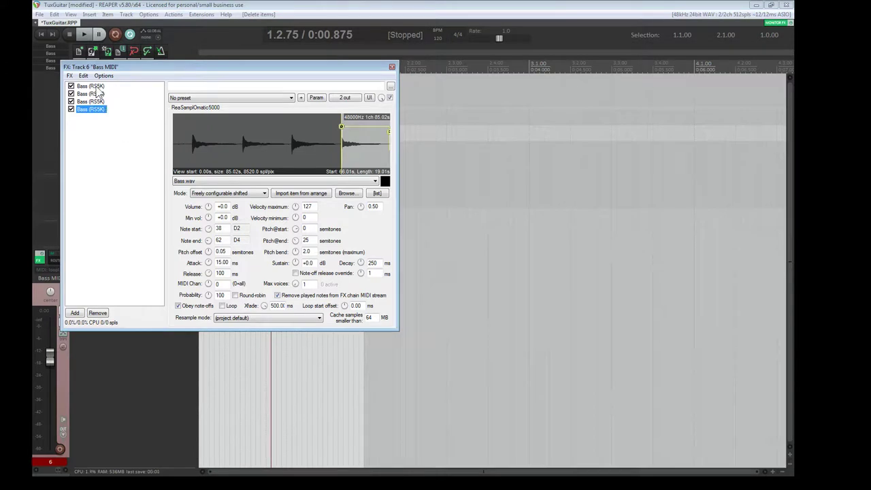
Show the first Bass sampler's notes 23–47 range, move the FX window aside, and jump to the project start.
click(96, 86)
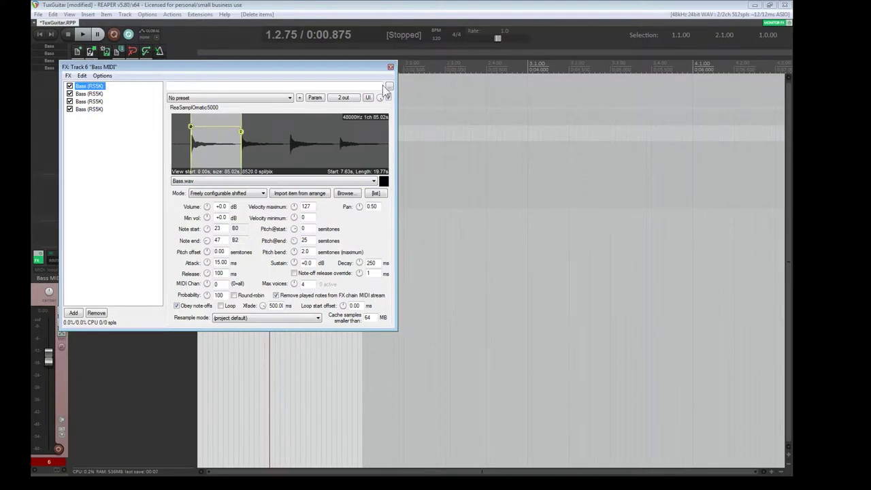
drag(373, 67, 735, 175)
click(208, 161)
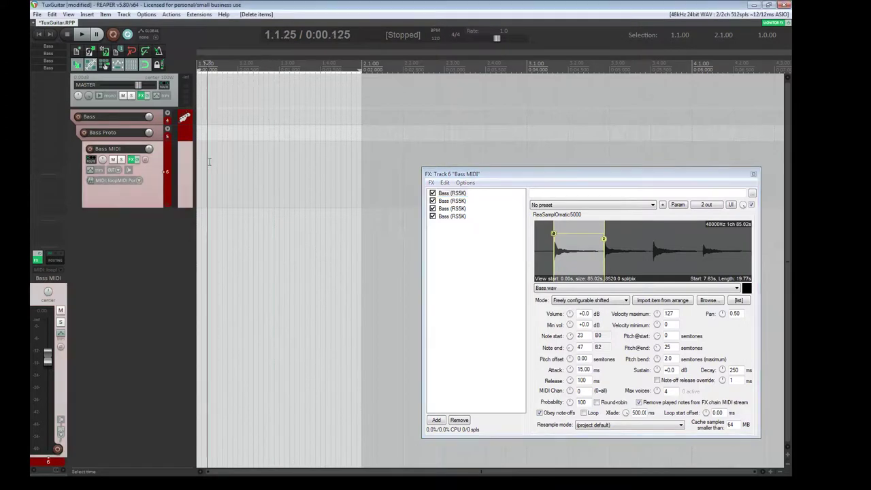
key(Home)
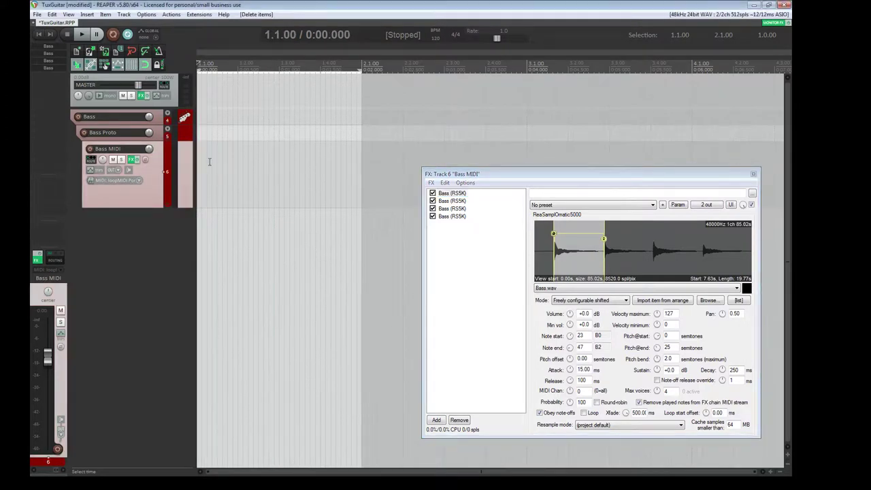
Insert a new MIDI item on the Bass MIDI track and open it in the MIDI editor.
click(87, 15)
click(111, 43)
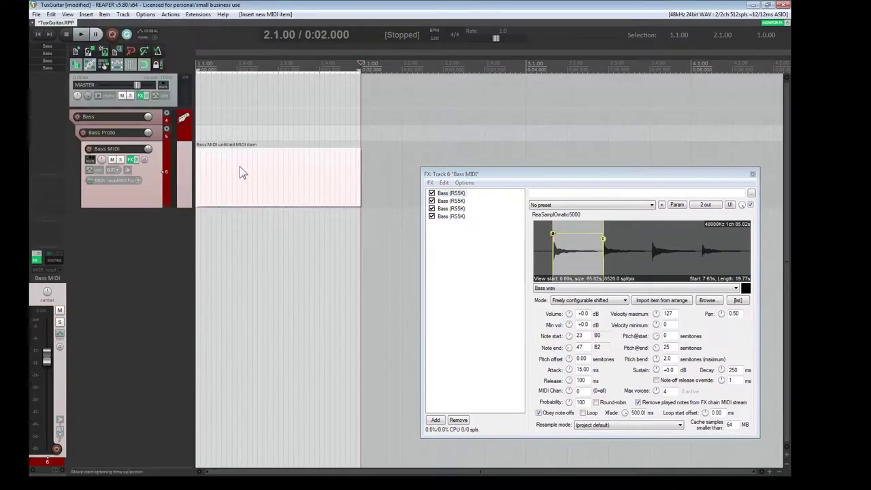
double_click(241, 170)
Audition low notes from B0 to B1 and place the FX window beside the MIDI editor.
click(79, 324)
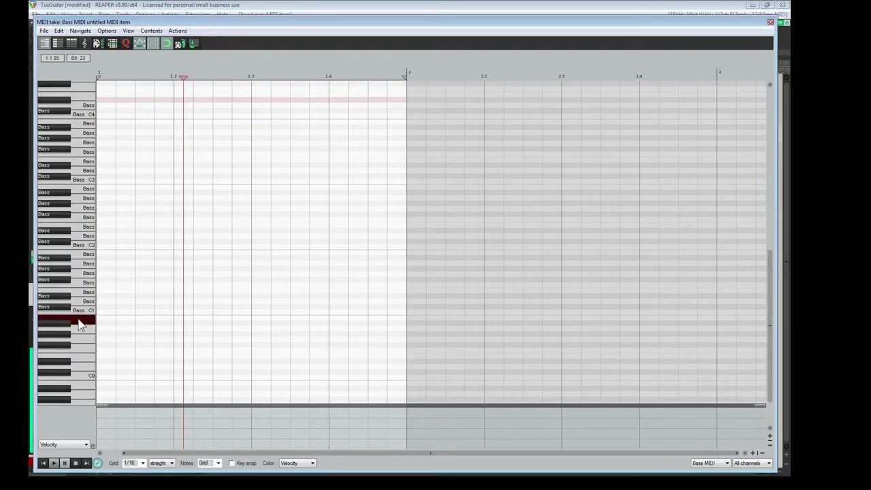
click(79, 310)
click(78, 302)
click(83, 257)
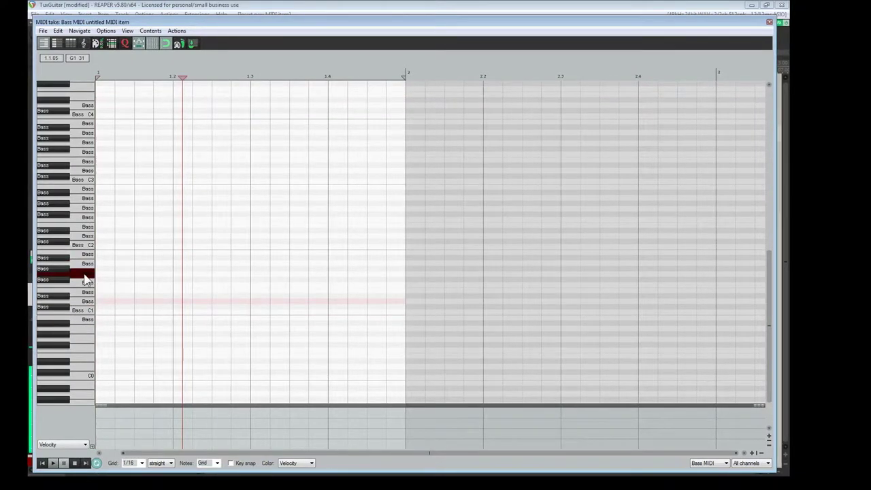
drag(775, 44, 422, 85)
drag(510, 171, 521, 78)
click(69, 293)
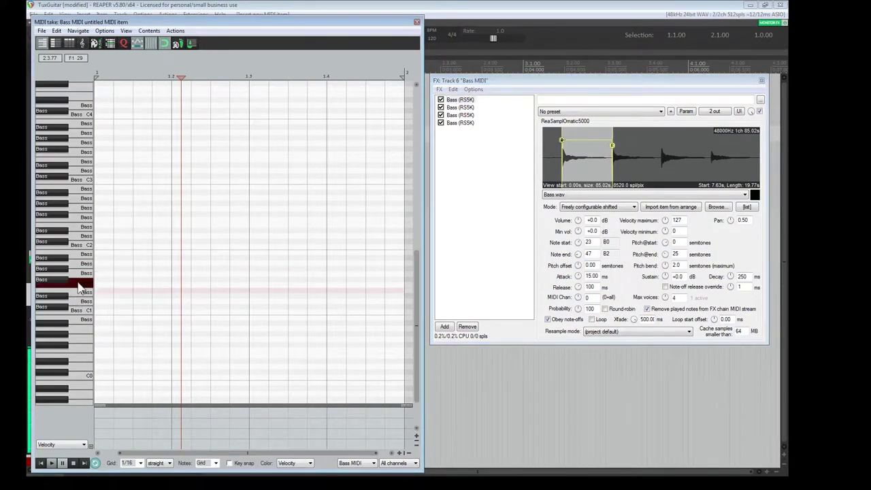
drag(80, 288, 78, 297)
With the fourth sampler shown, audition notes from A1 up to C4, then close the FX chain.
click(460, 123)
click(74, 285)
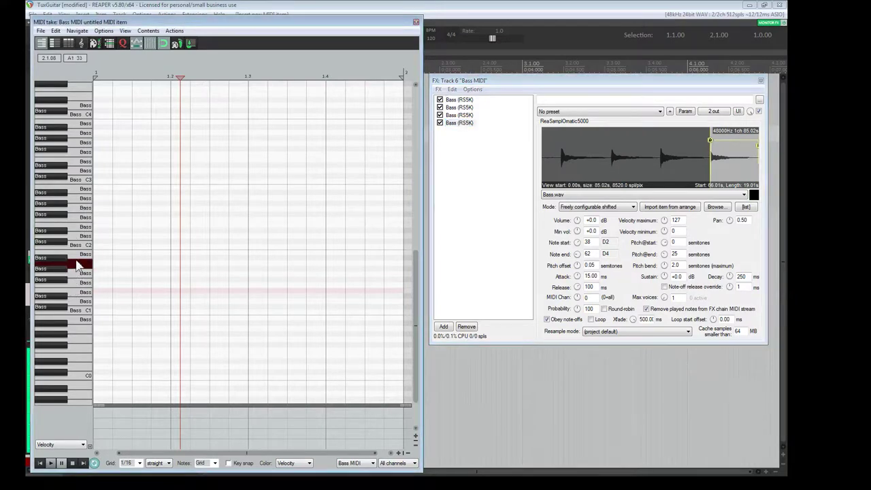
drag(77, 265, 81, 206)
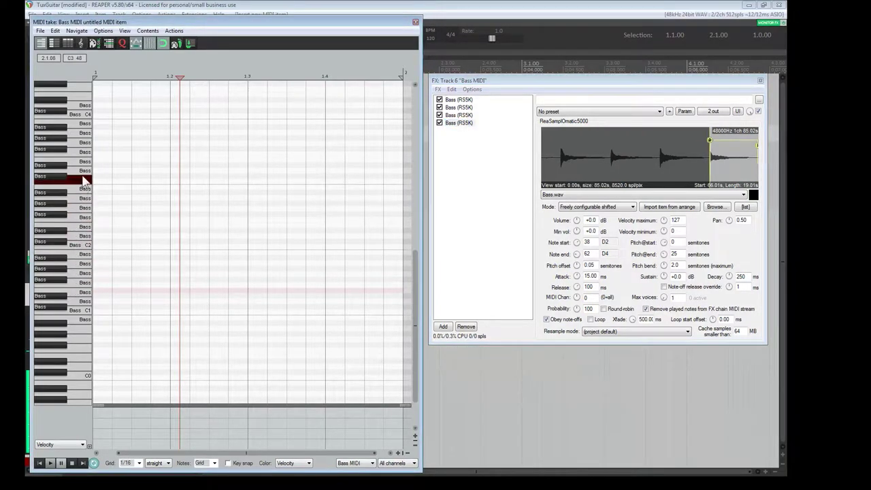
drag(87, 165, 85, 140)
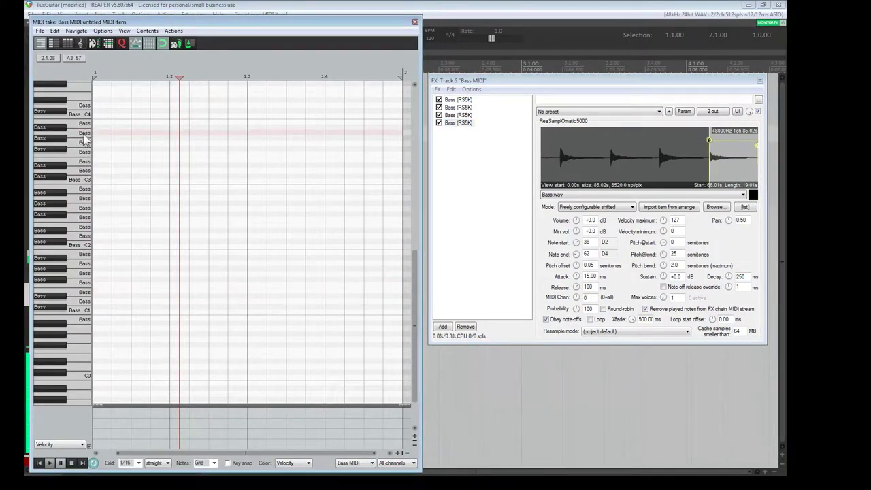
click(86, 126)
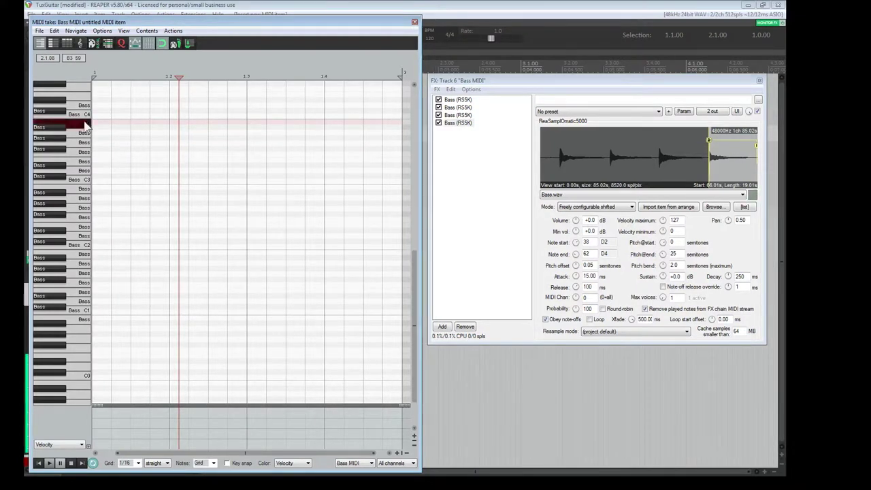
click(81, 120)
click(82, 120)
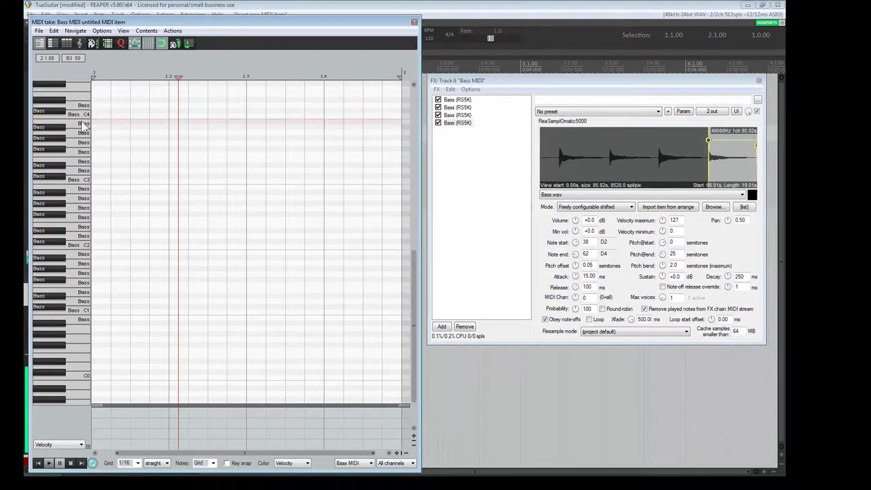
click(82, 127)
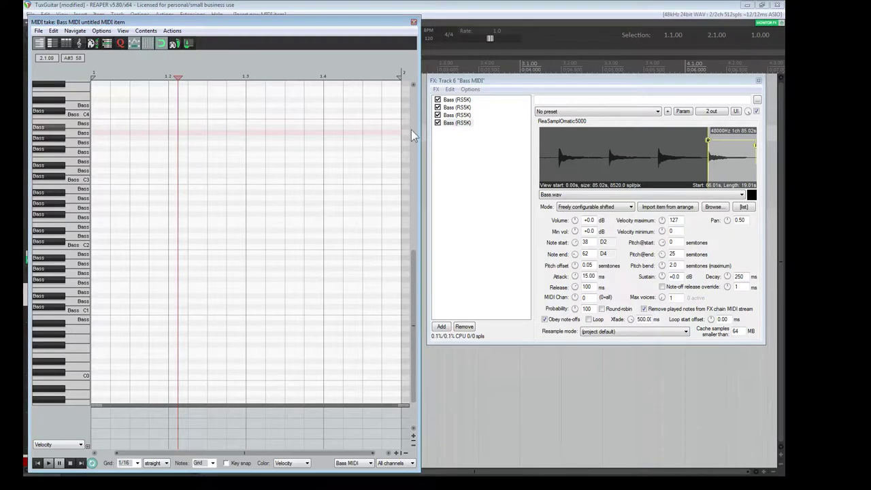
click(757, 81)
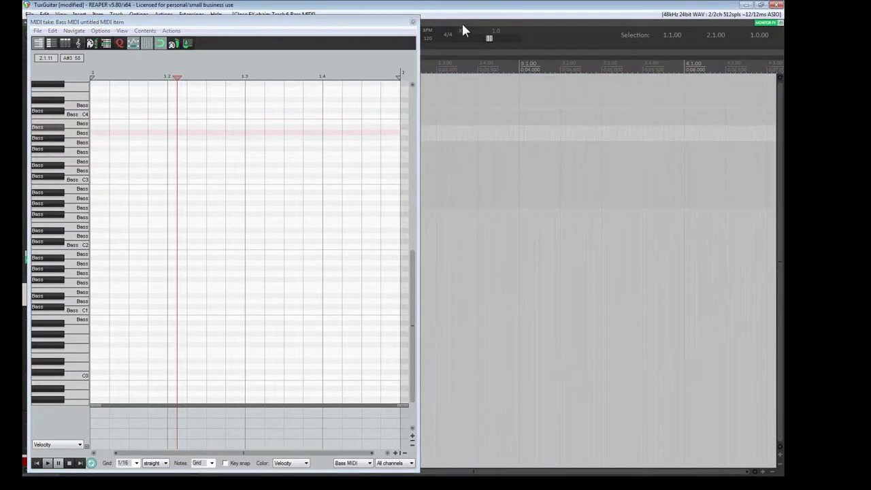
Close the MIDI editor and delete the test MIDI item.
click(413, 22)
click(291, 166)
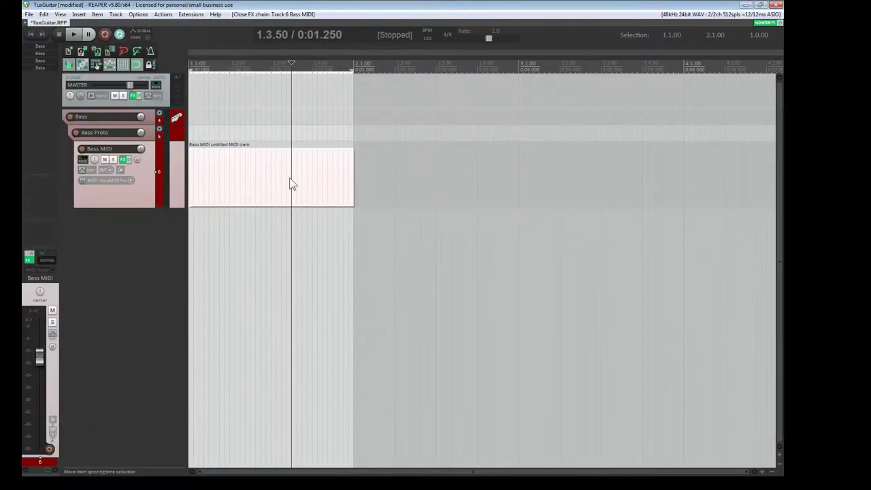
key(Delete)
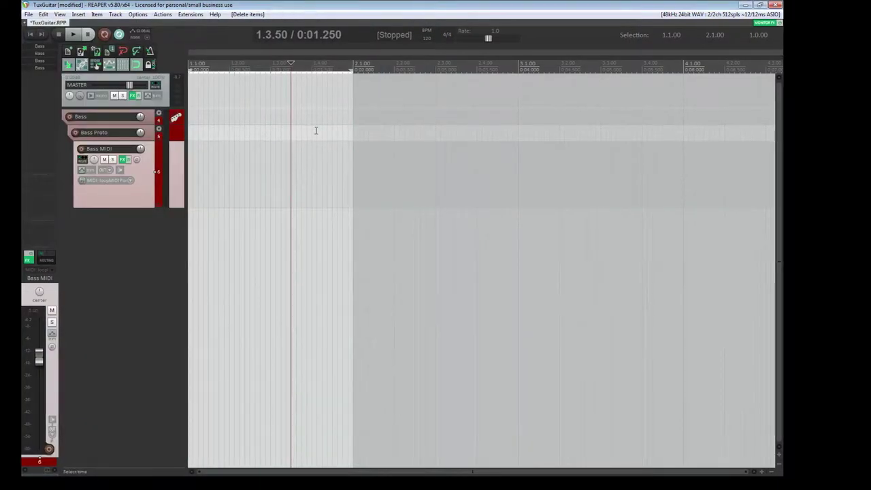
Import Bass.wav from Library > Samples > Waveforms > Samples onto the Bass Proto track.
click(378, 130)
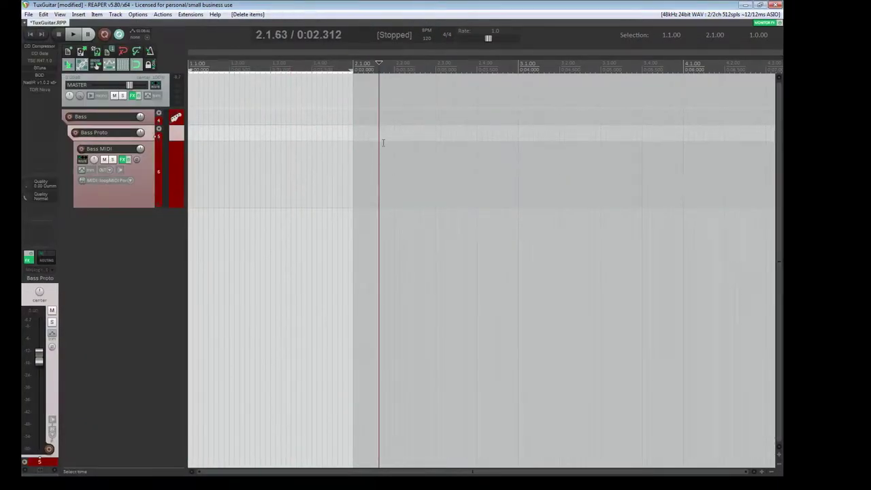
key(Insert)
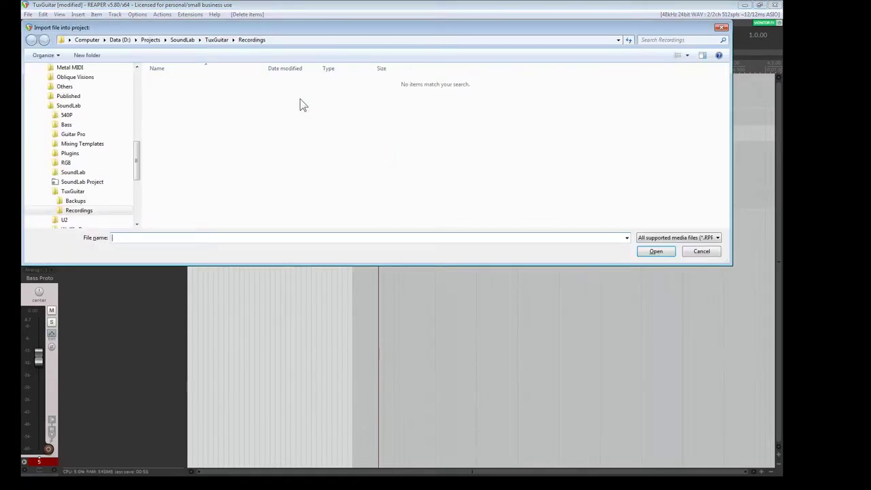
click(166, 41)
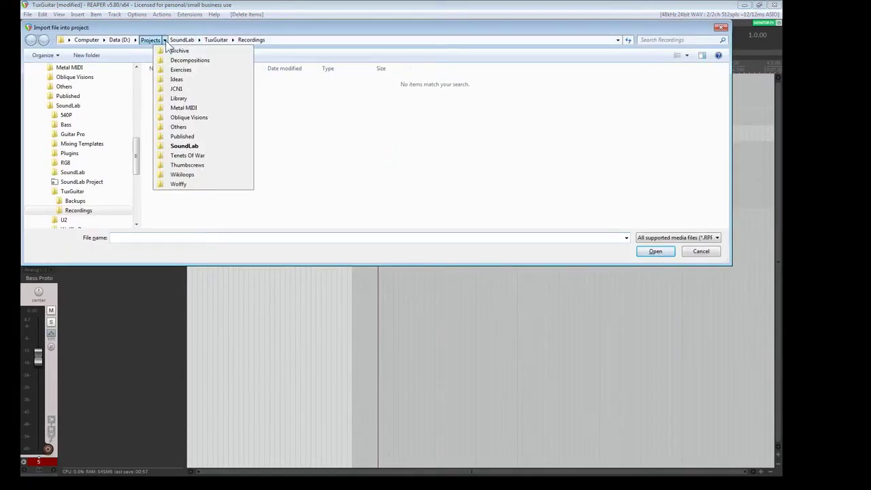
click(182, 98)
double_click(175, 110)
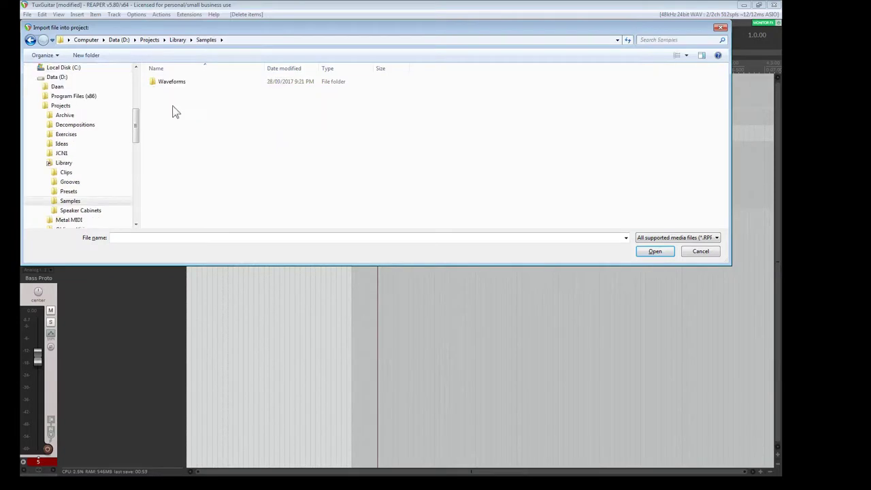
double_click(170, 83)
double_click(170, 100)
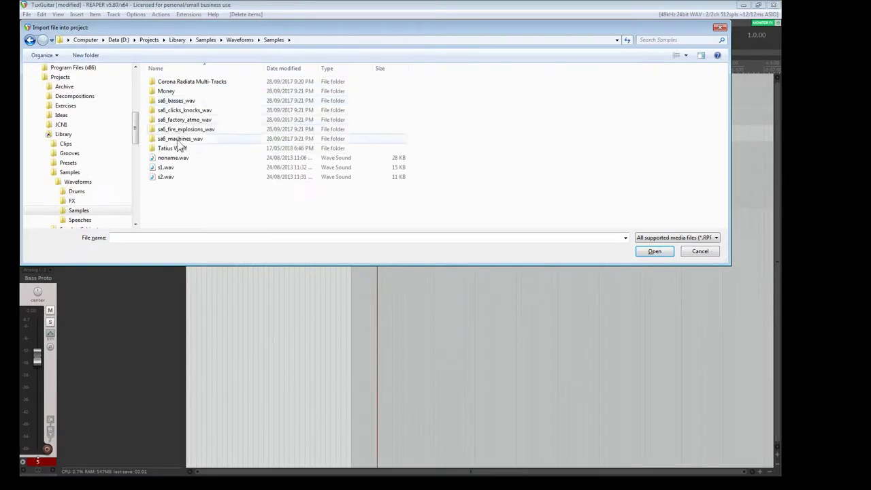
double_click(176, 148)
double_click(167, 82)
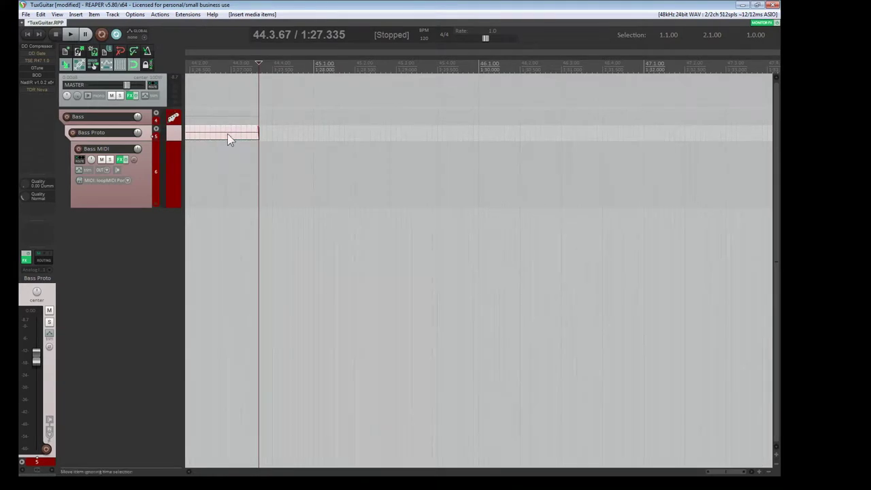
Make the Bass Proto track much taller and bring the project start back into view.
scroll(227, 134, up, 2)
scroll(226, 134, down, 6)
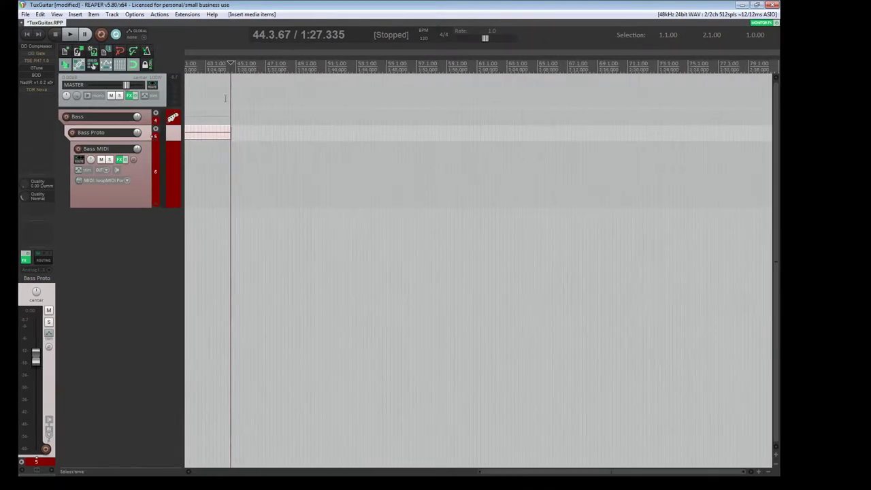
scroll(244, 58, down, 5)
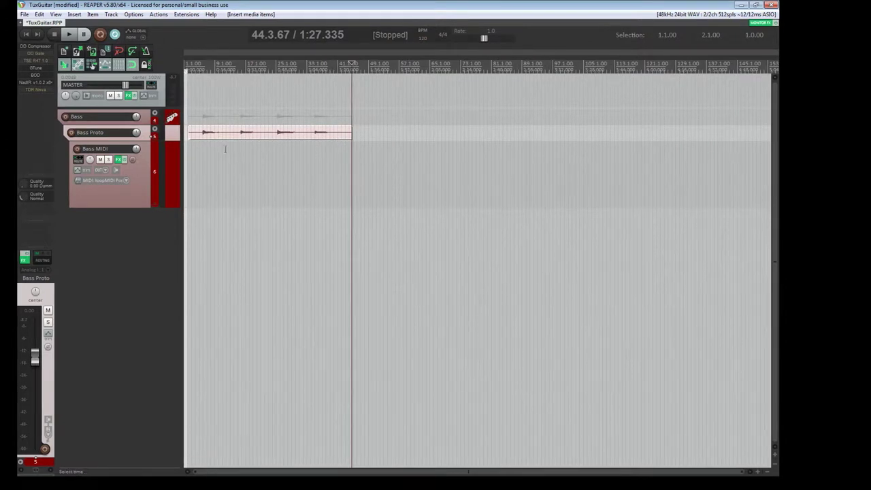
drag(171, 143, 179, 311)
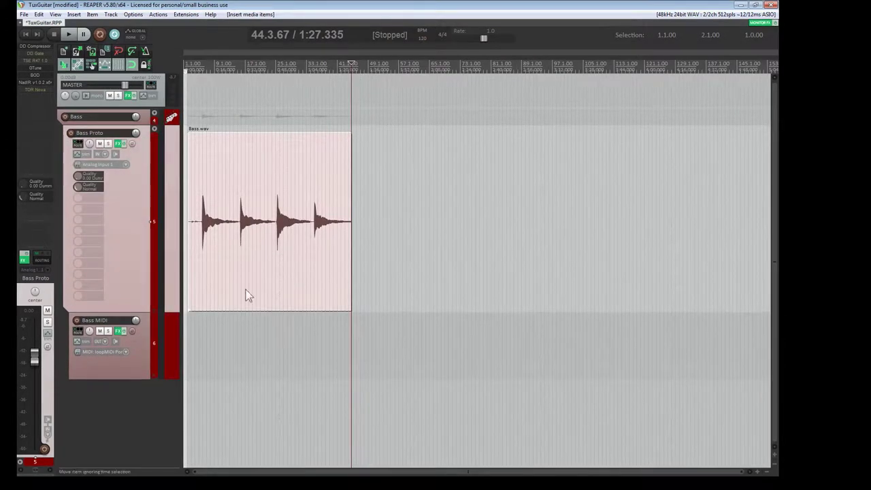
scroll(237, 296, up, 3)
drag(306, 58, 441, 60)
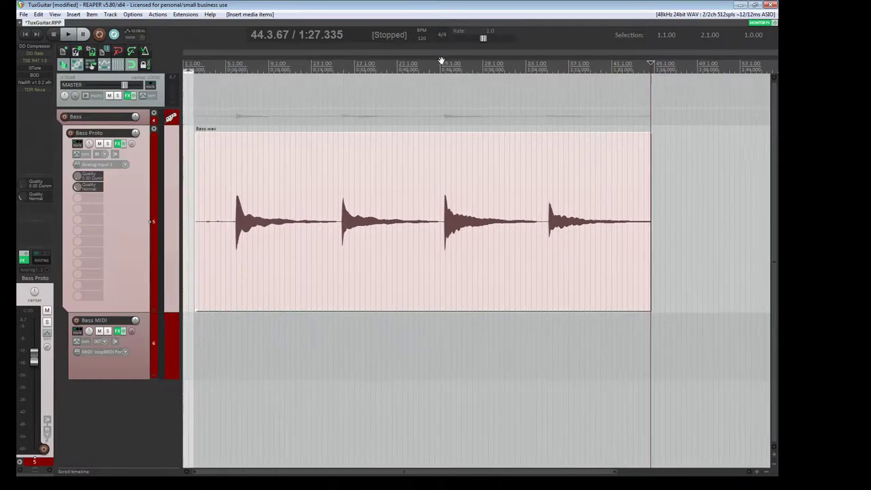
Play Bass.wav from 5.3.00 with NadIR bypassed and bring up the GTune tuner.
click(232, 183)
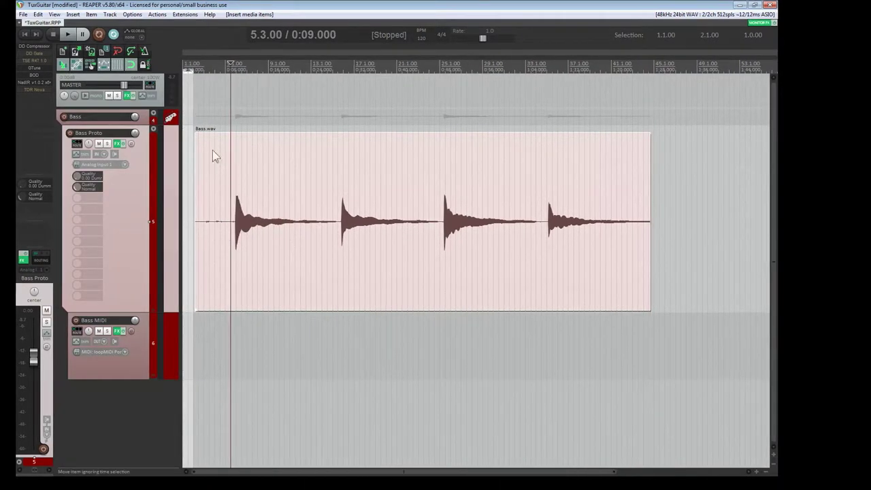
click(68, 37)
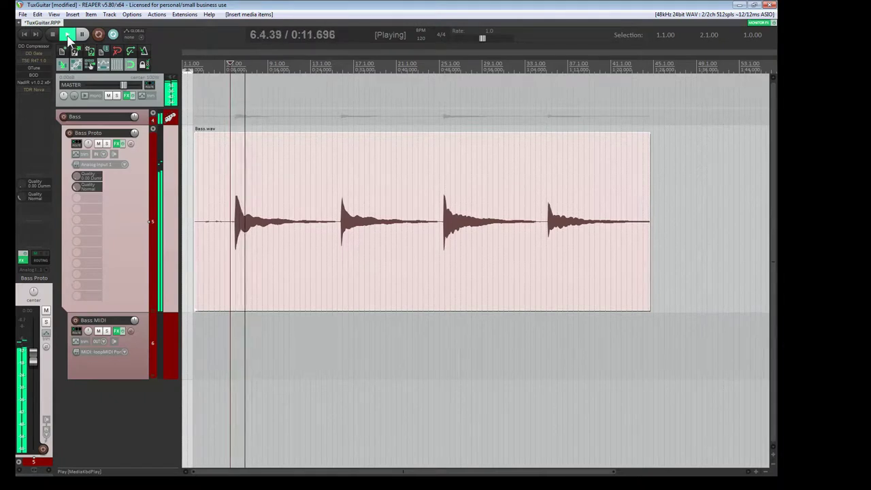
shift+click(37, 79)
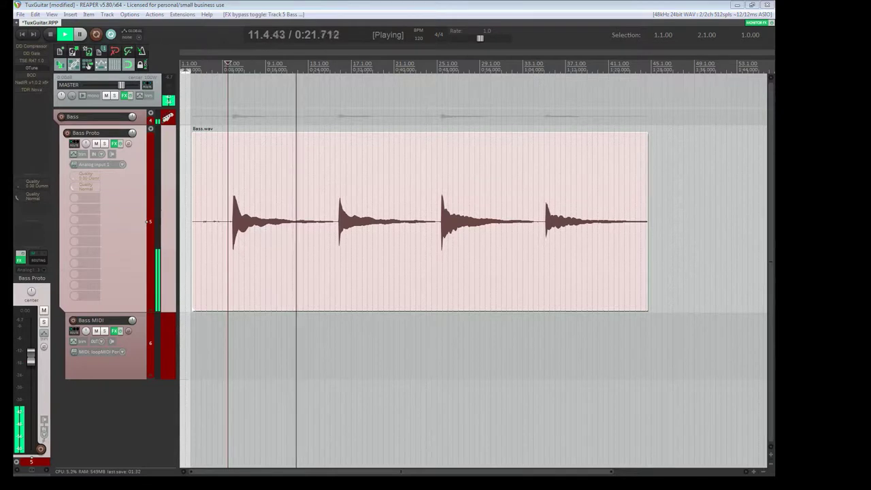
click(31, 68)
Play from the second, third and fourth bass notes to read each pitch in GTune.
drag(118, 111, 100, 107)
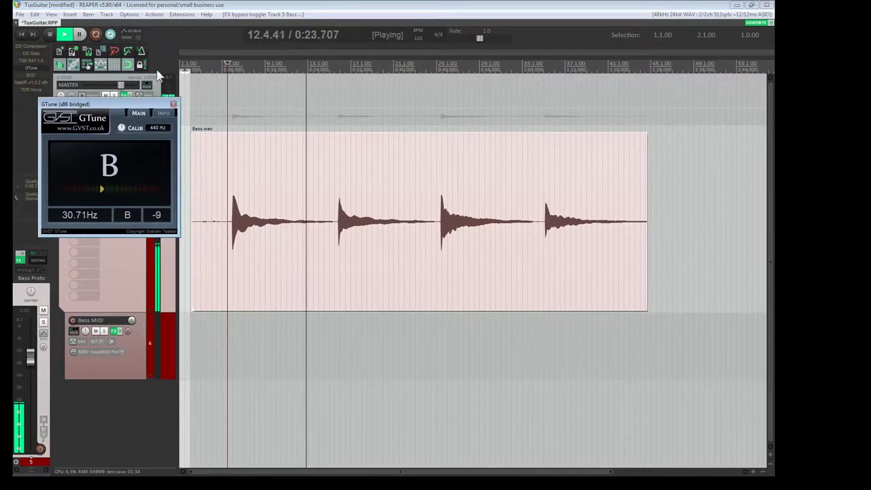
click(225, 130)
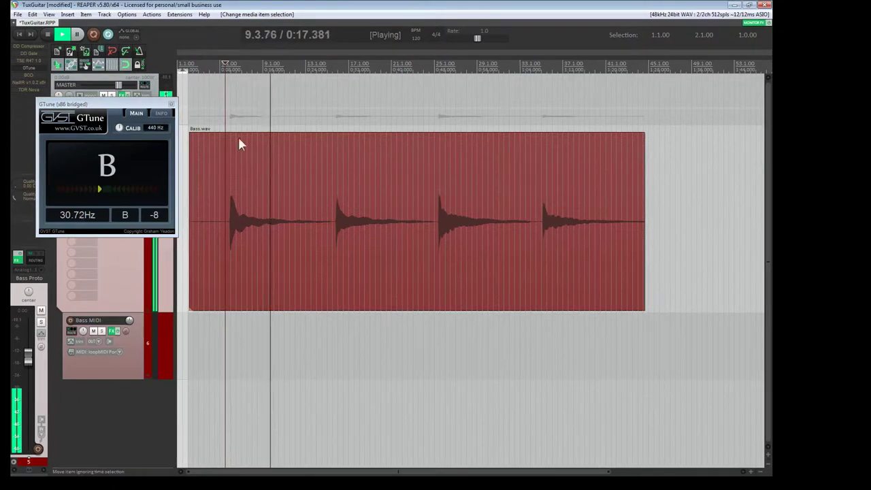
click(331, 184)
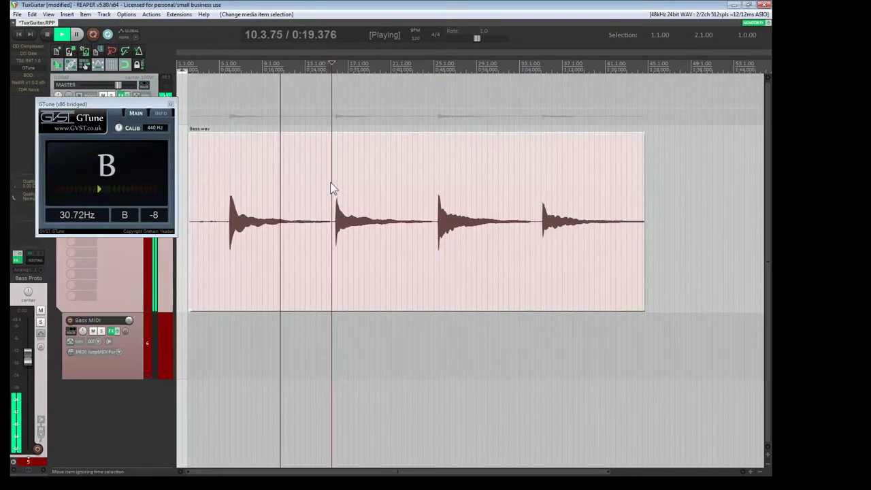
click(62, 35)
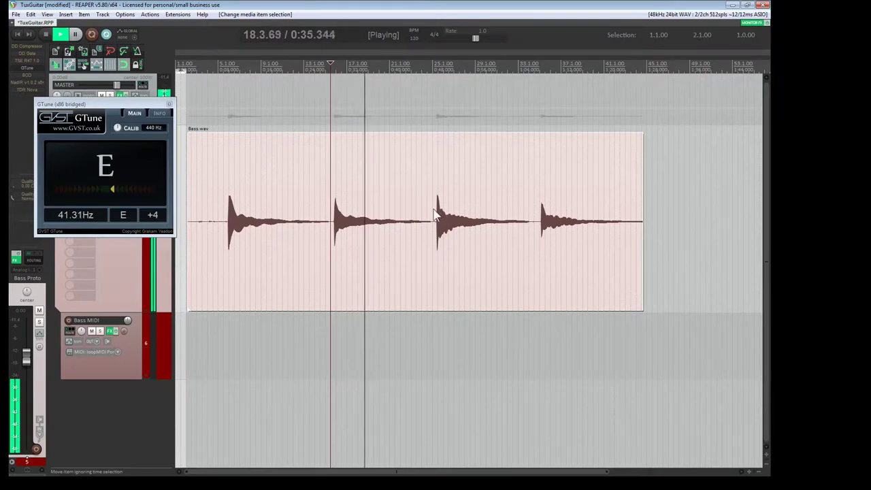
drag(439, 216, 440, 217)
click(60, 35)
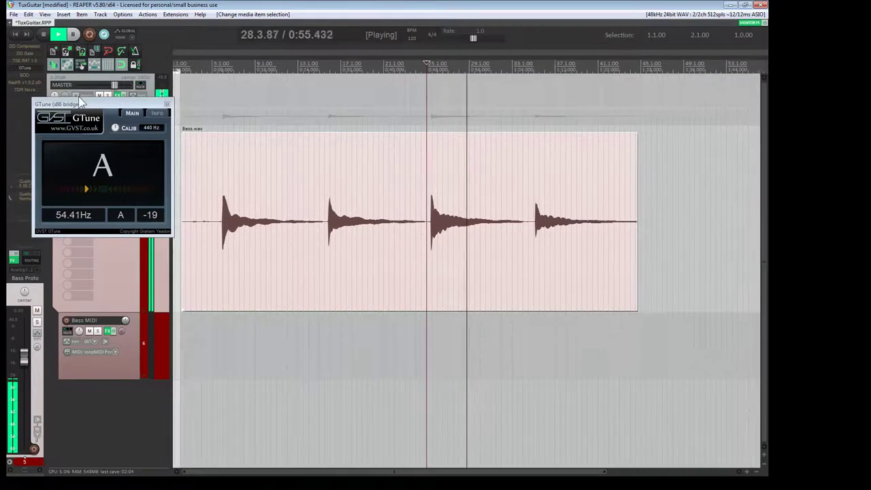
click(60, 41)
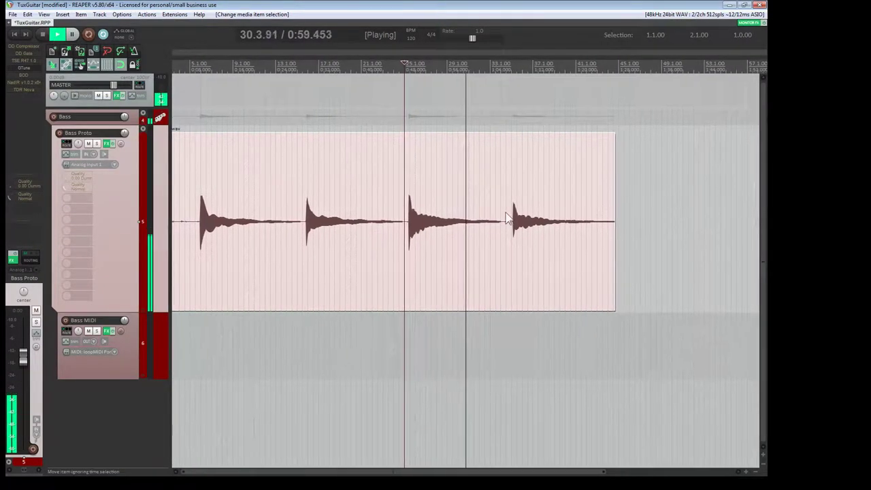
click(519, 221)
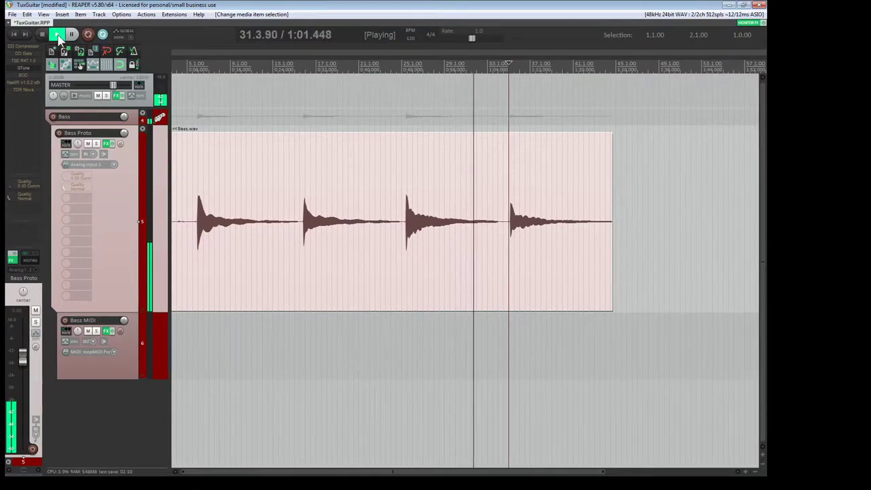
click(28, 68)
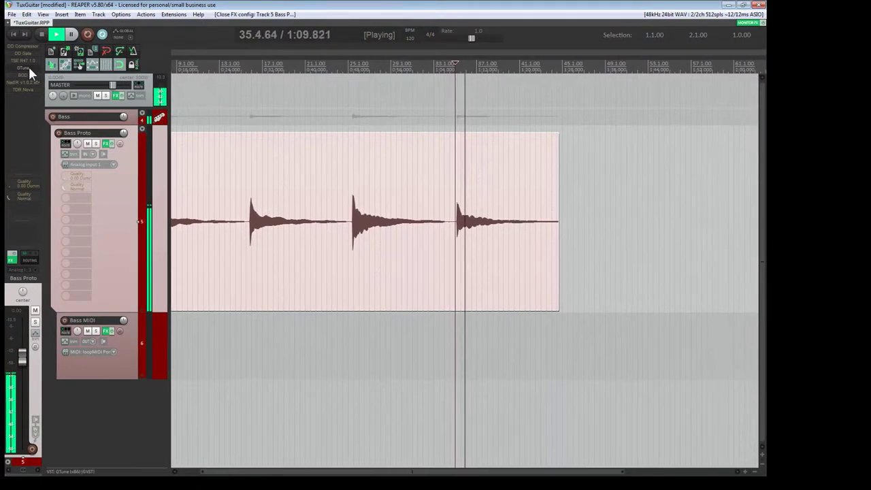
click(28, 68)
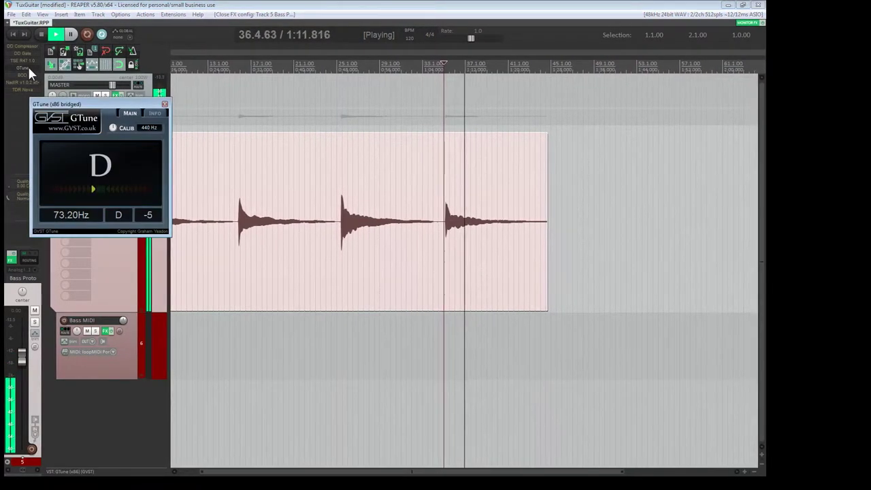
Close GTune, stop playback, delete the Bass.wav item, and shrink the Bass Proto track.
click(164, 105)
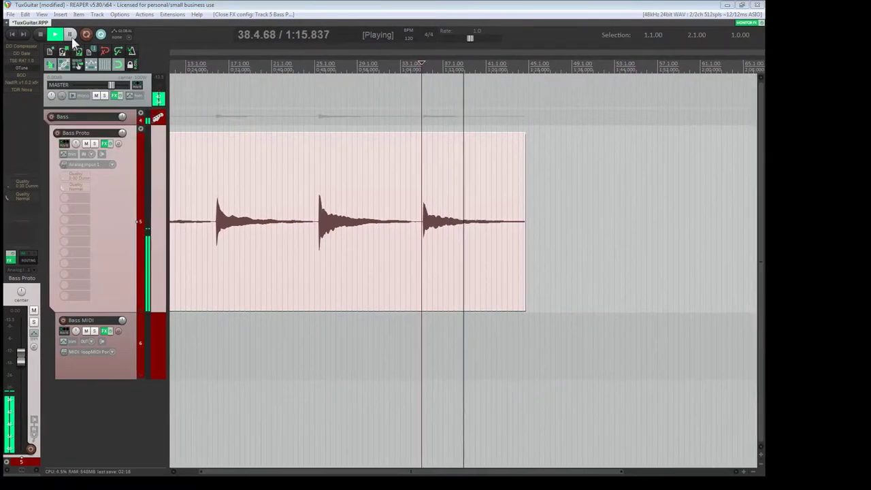
key(space)
click(220, 182)
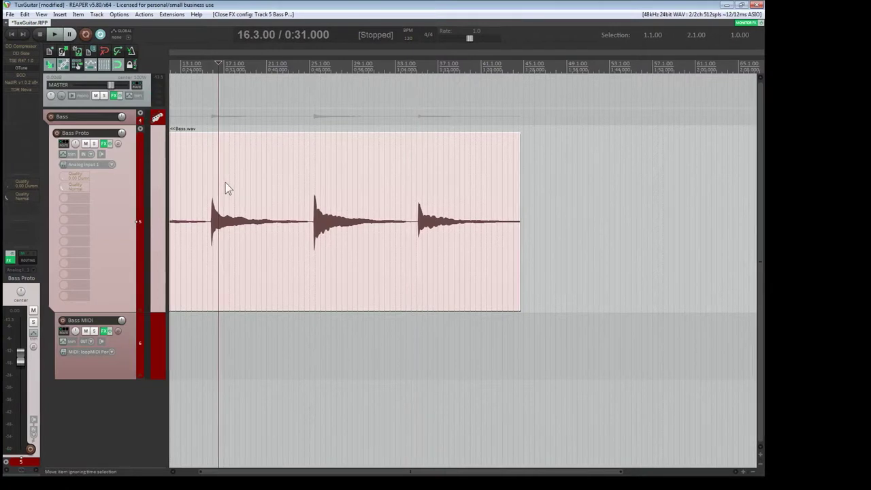
key(Delete)
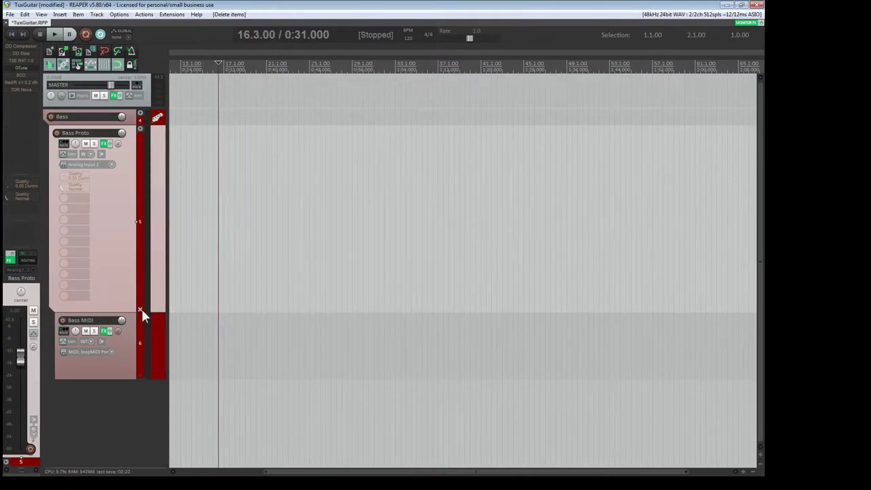
drag(158, 311, 160, 132)
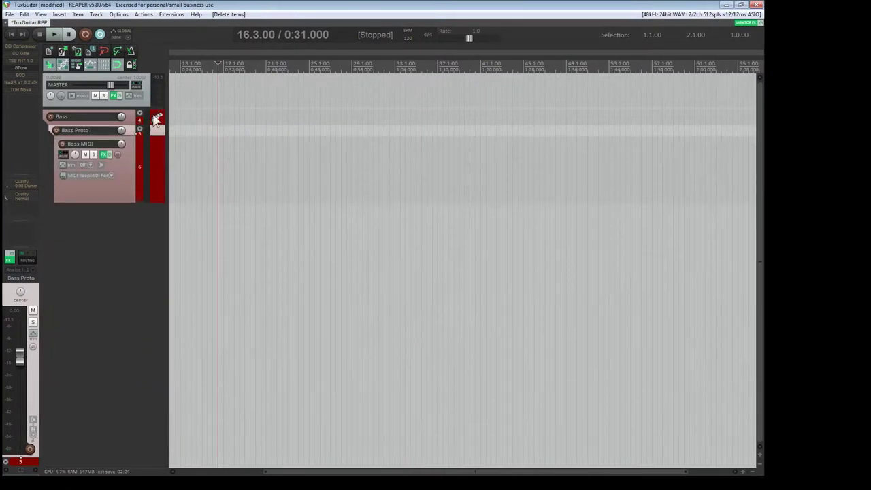
click(105, 154)
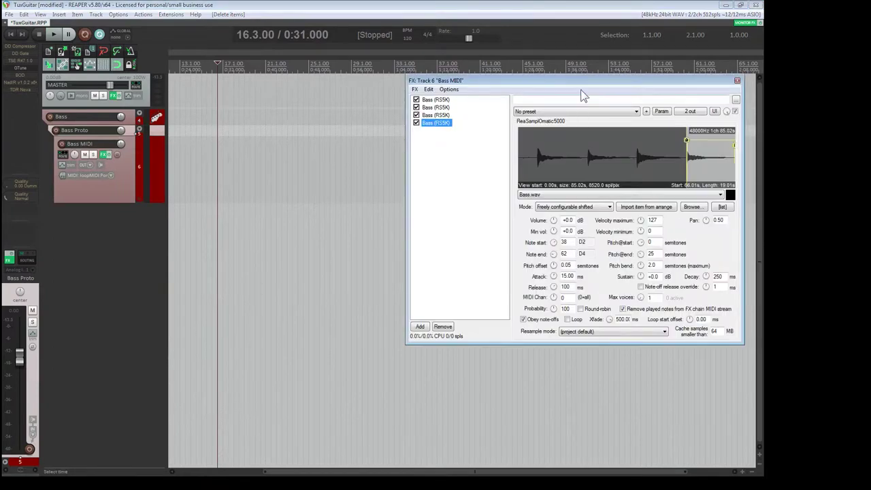
drag(574, 84, 355, 151)
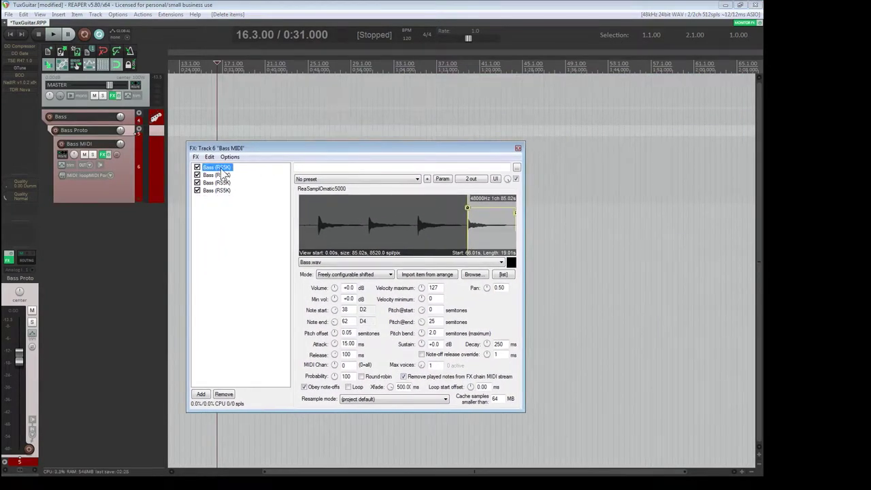
scroll(338, 243, up, 2)
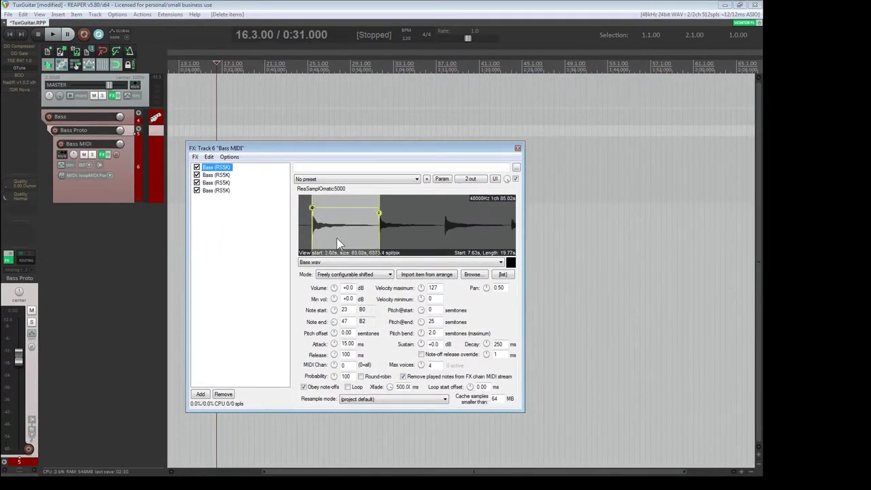
scroll(338, 243, up, 4)
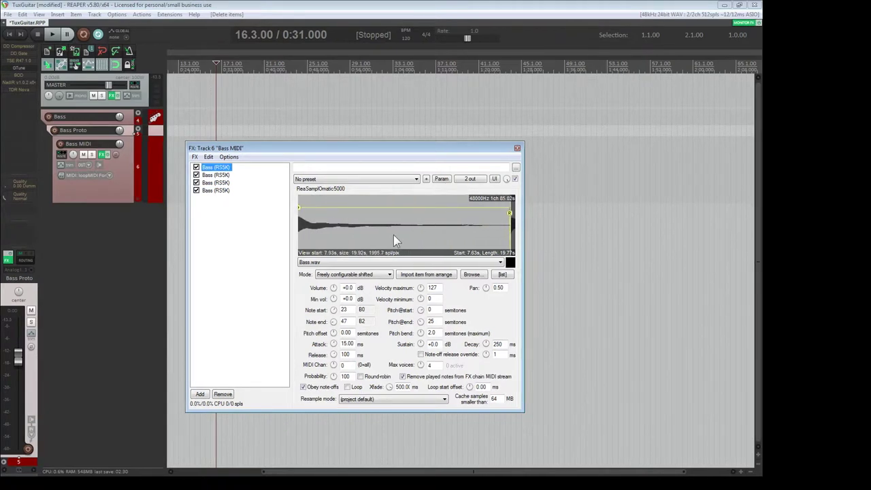
scroll(395, 234, down, 2)
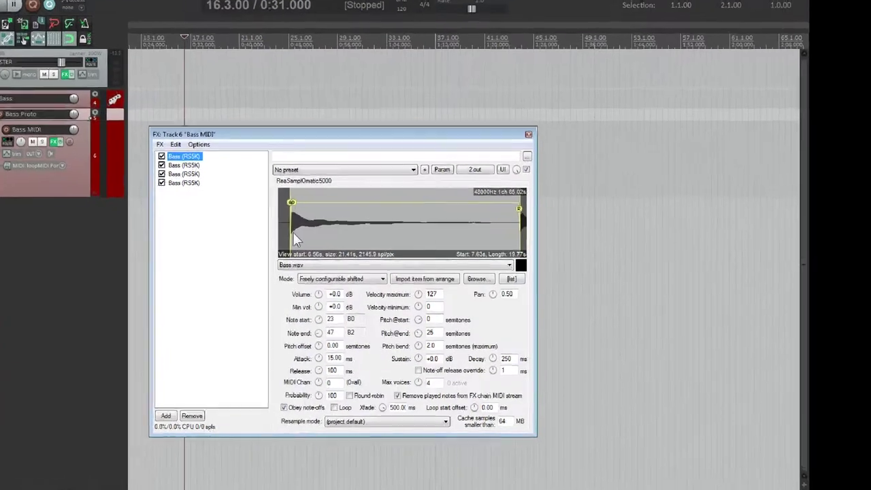
scroll(279, 238, up, 8)
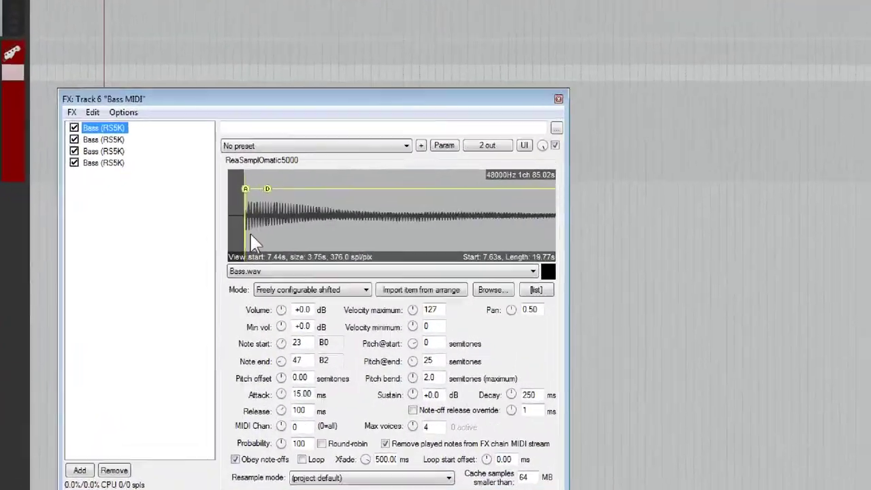
scroll(230, 235, up, 4)
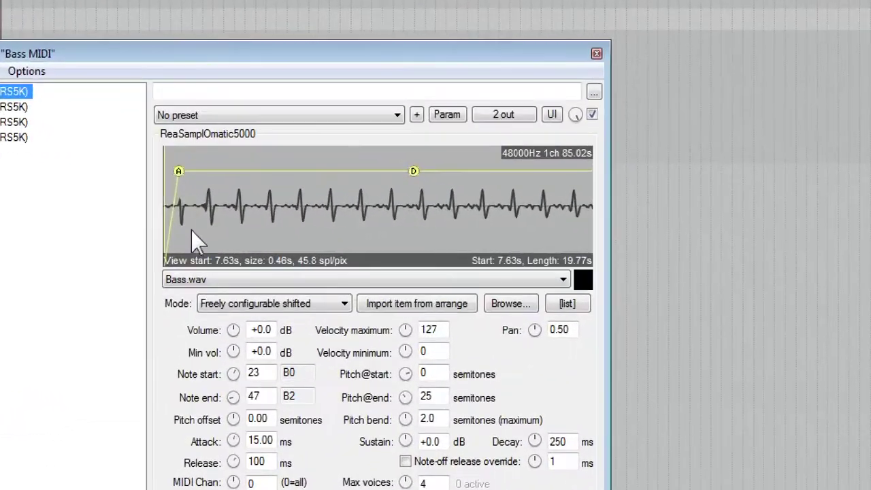
drag(239, 238, 232, 239)
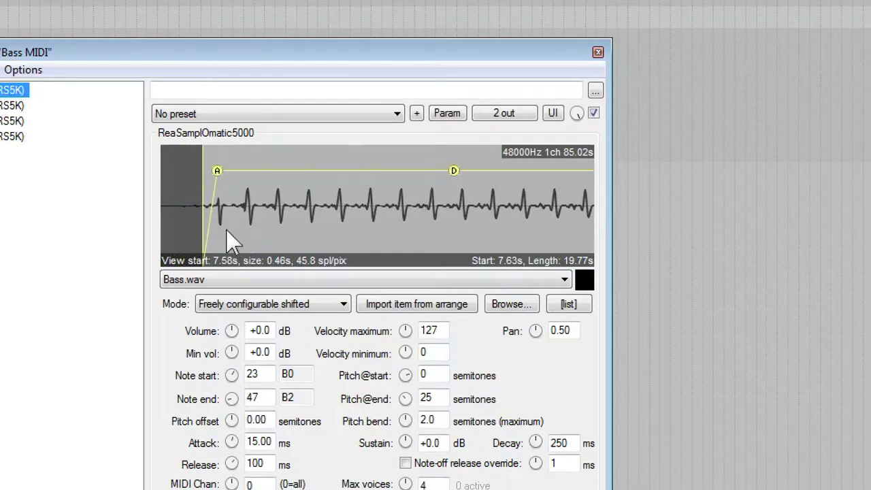
scroll(231, 239, down, 2)
scroll(232, 240, up, 1)
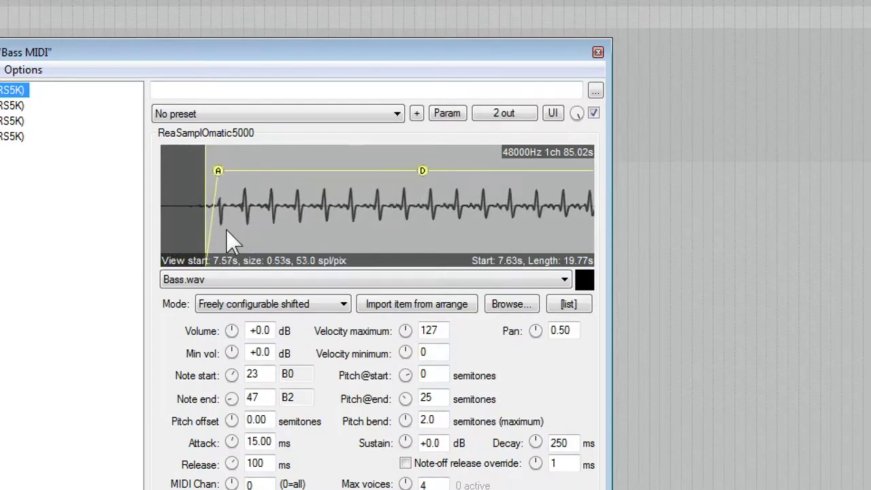
scroll(231, 240, up, 3)
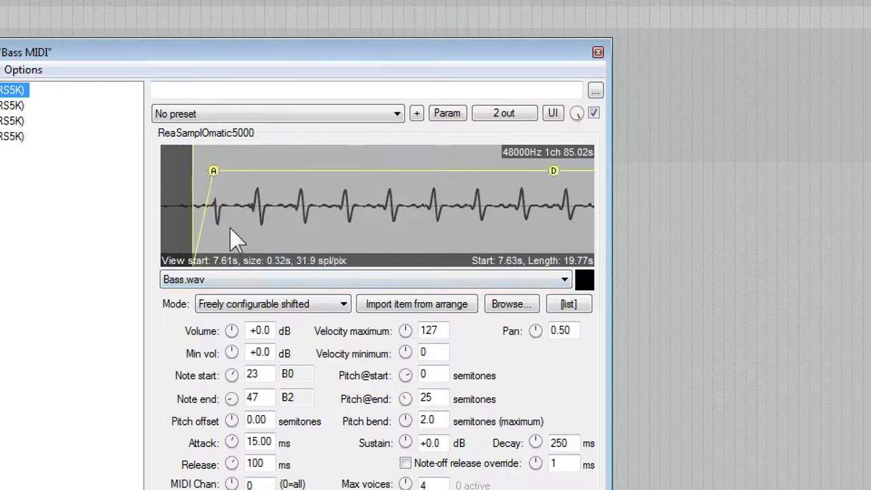
scroll(230, 228, down, 4)
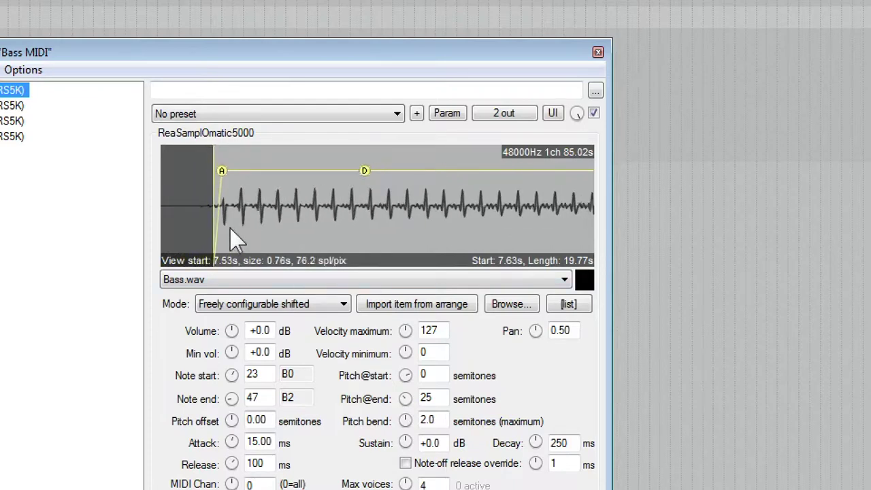
scroll(231, 228, down, 3)
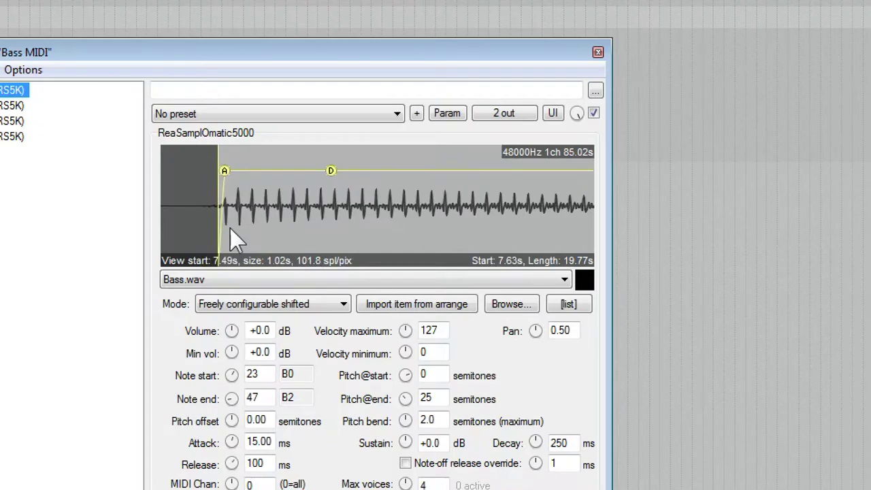
drag(550, 237, 331, 228)
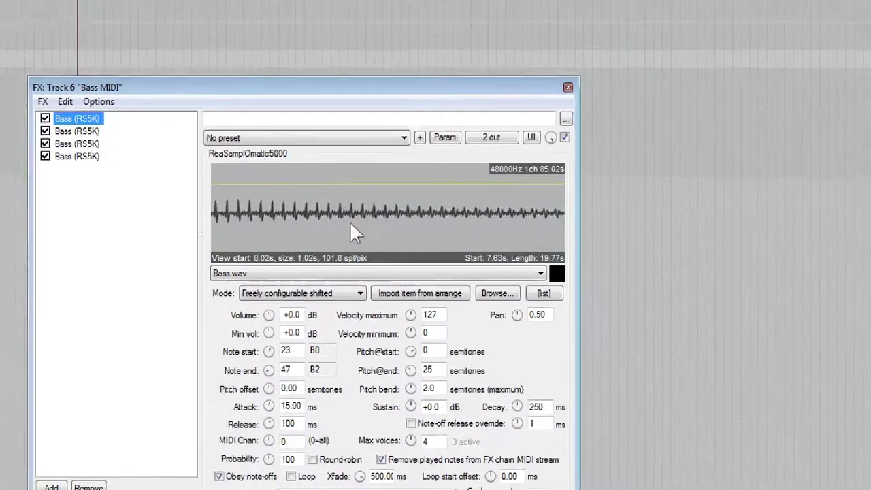
drag(439, 231, 274, 230)
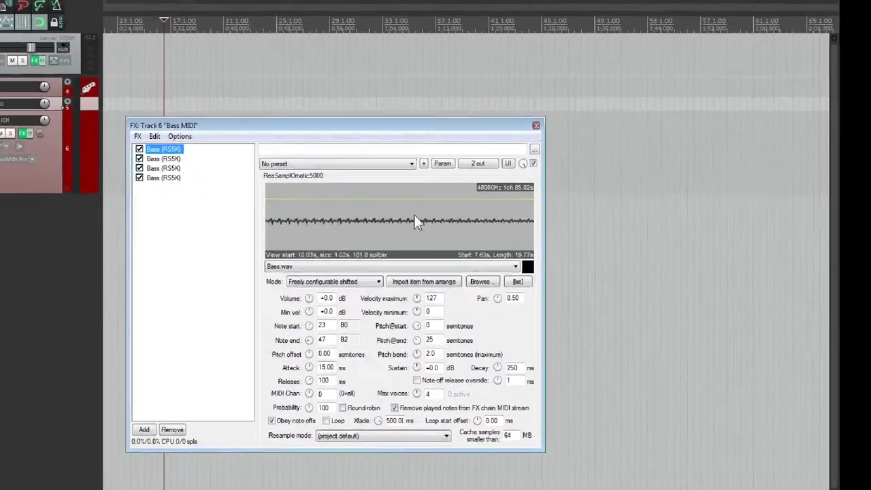
drag(415, 217, 368, 234)
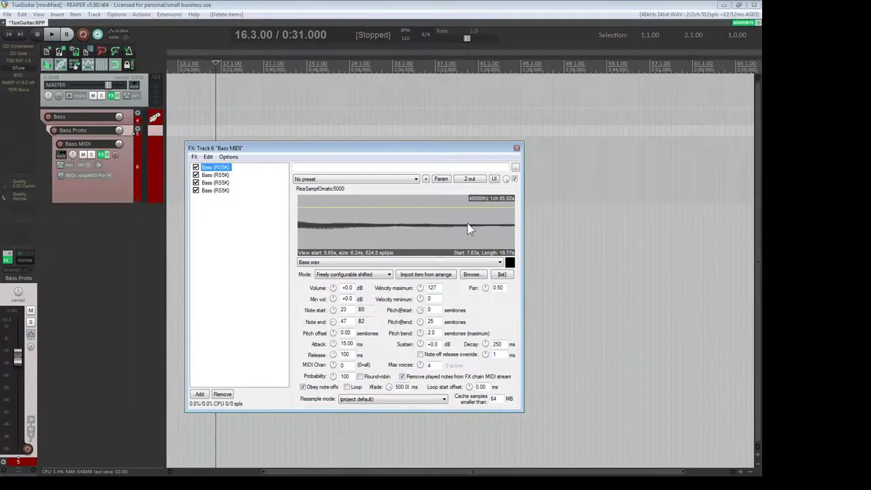
scroll(469, 225, down, 2)
mouse_move(473, 225)
mouse_down()
mouse_move(379, 233)
mouse_move(463, 228)
mouse_up()
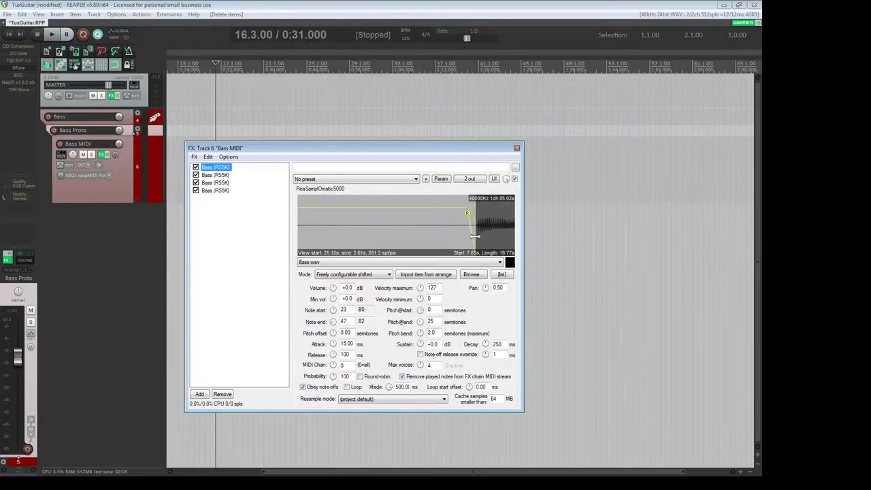
scroll(476, 236, up, 5)
scroll(471, 238, down, 10)
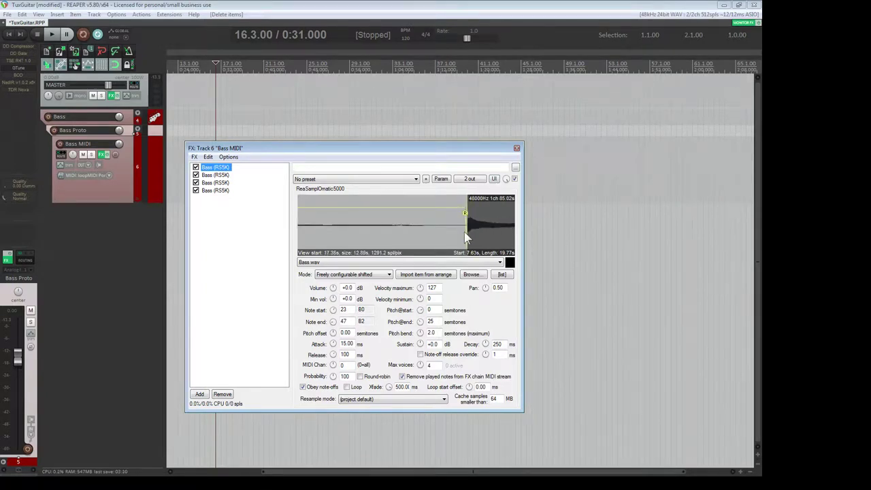
scroll(452, 234, down, 3)
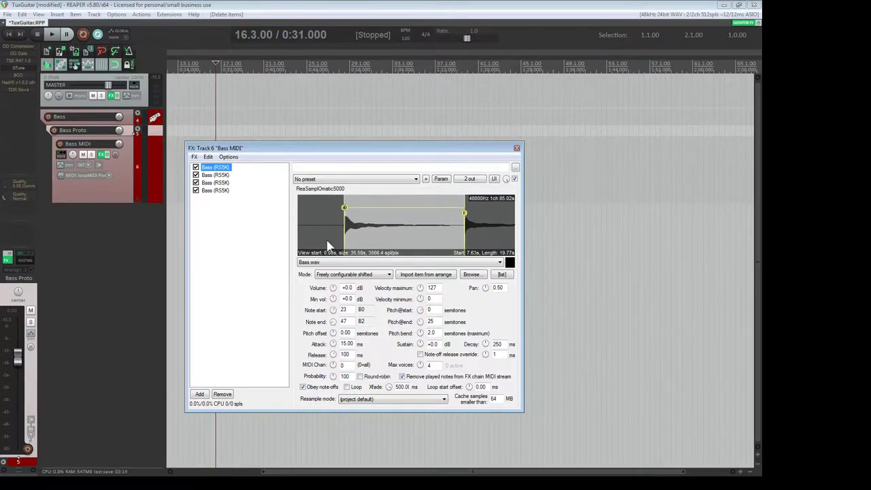
scroll(329, 242, up, 2)
scroll(356, 237, up, 8)
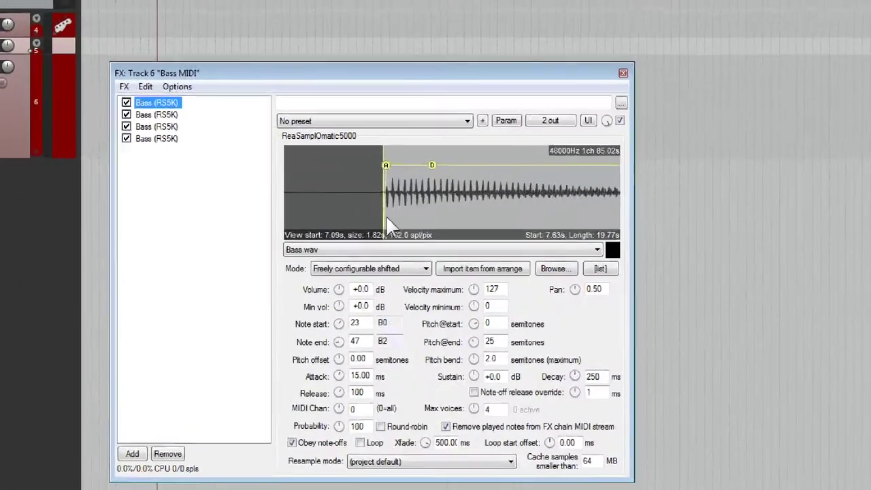
scroll(385, 211, down, 1)
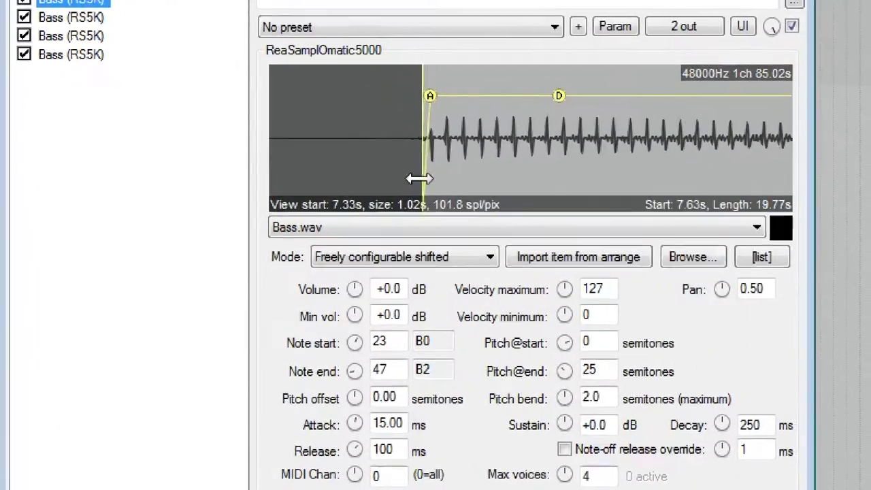
drag(390, 212, 386, 212)
mouse_move(430, 167)
mouse_down()
mouse_move(389, 161)
mouse_move(435, 161)
mouse_up()
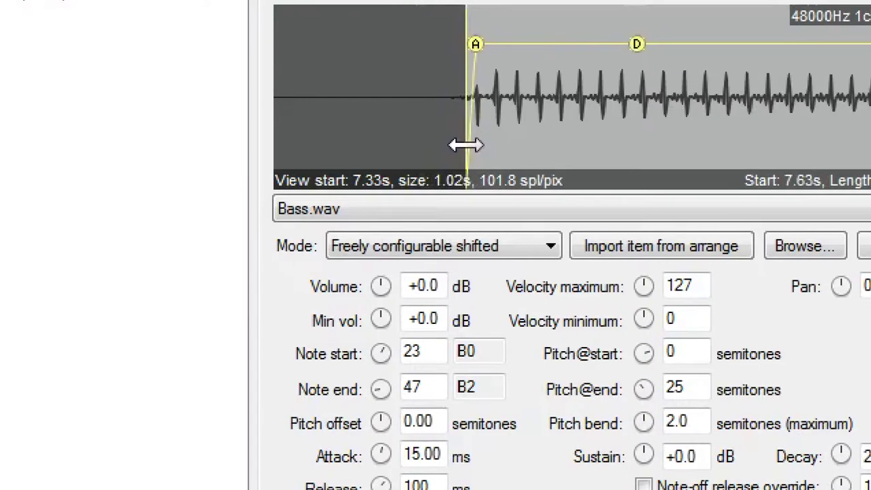
click(542, 209)
click(548, 208)
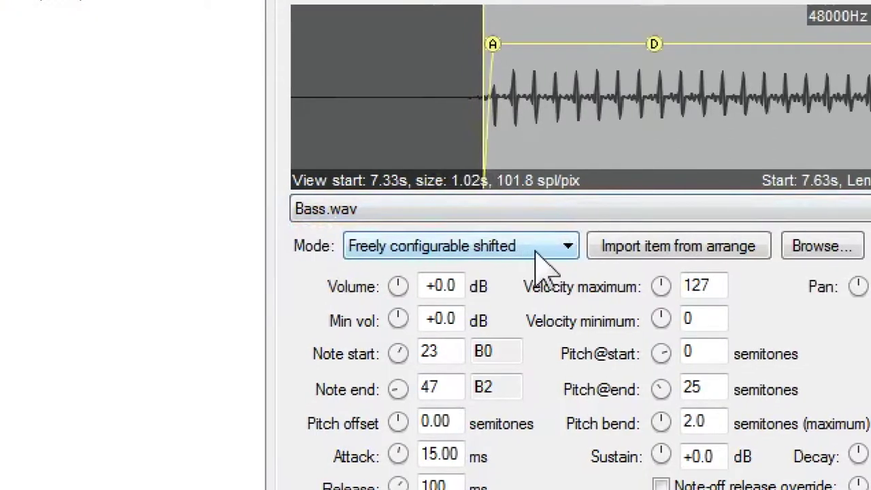
click(457, 351)
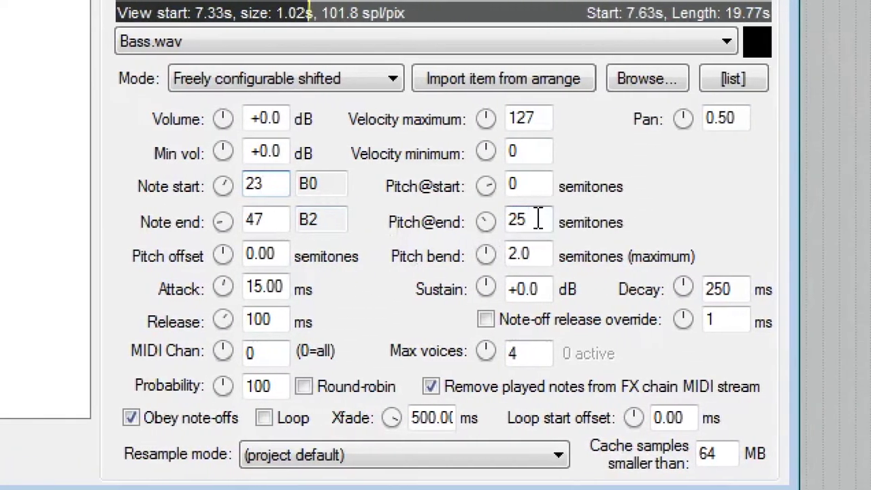
double_click(575, 222)
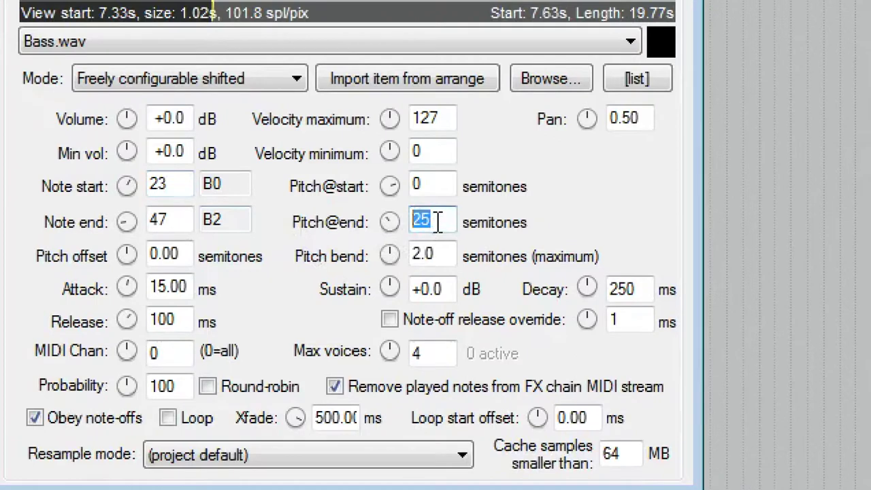
click(437, 222)
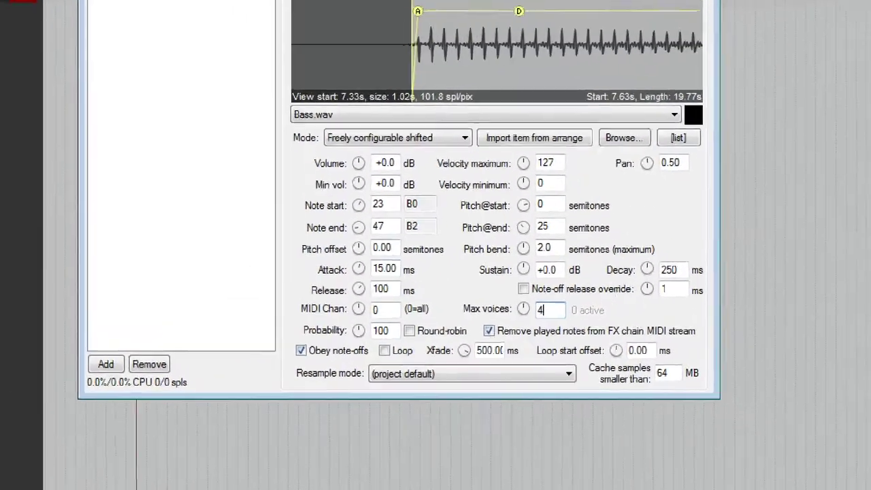
Check the second sampler's Note start, then nudge the fourth sampler's sample start to 66.02 s.
click(171, 81)
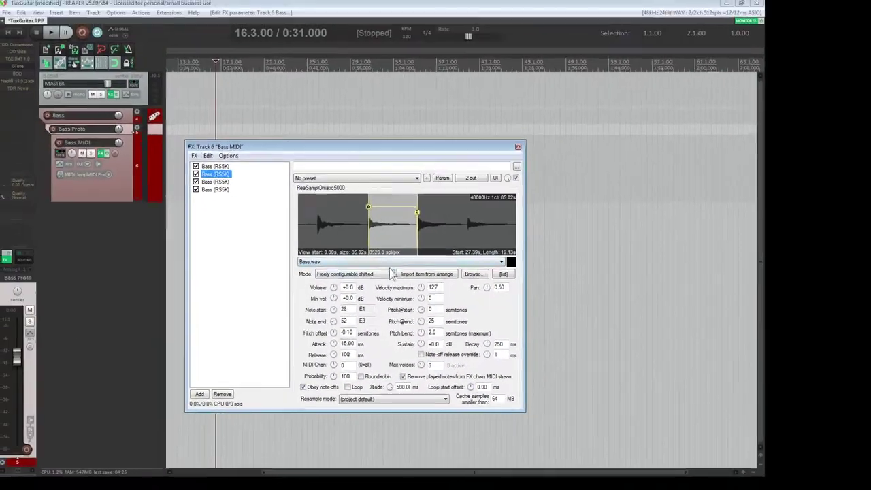
click(350, 311)
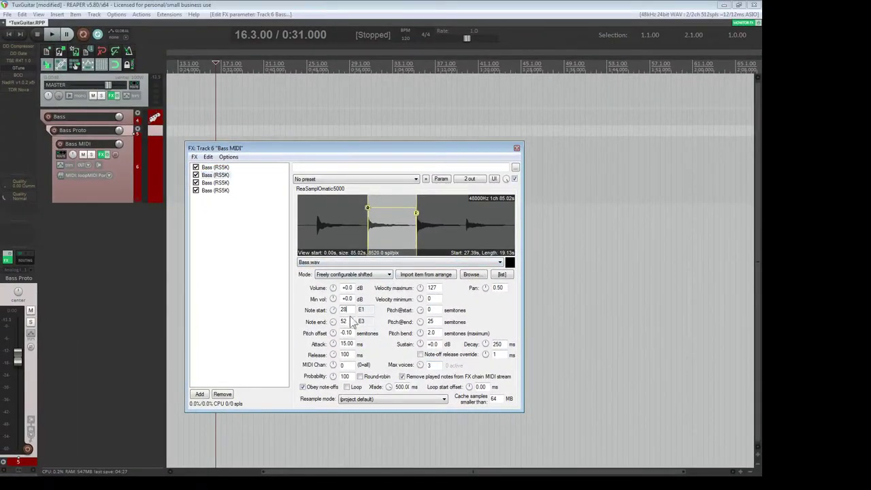
click(220, 184)
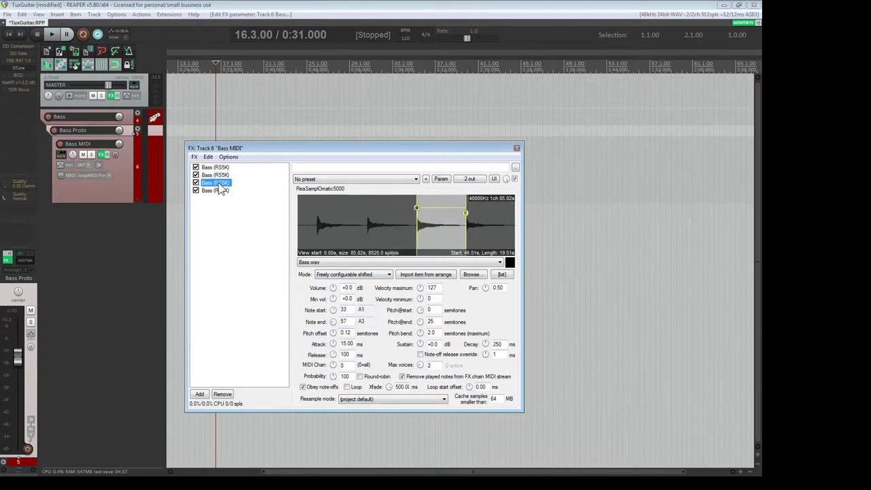
click(217, 191)
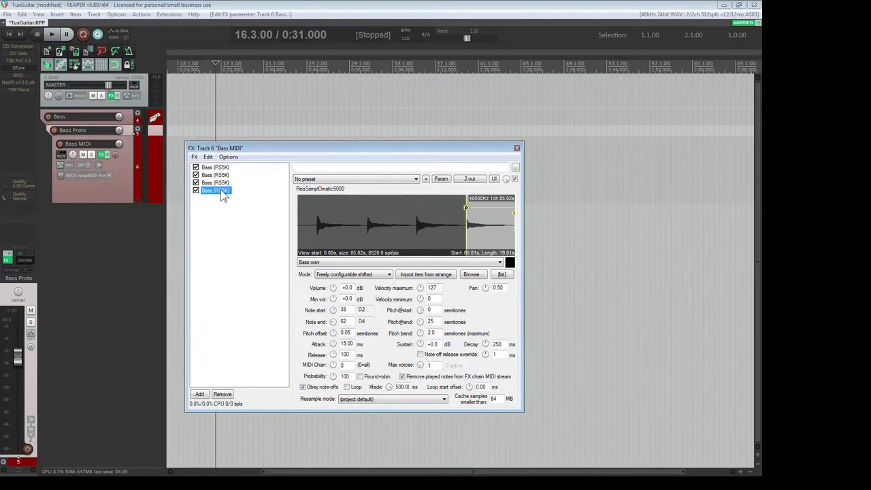
scroll(470, 240, up, 2)
scroll(469, 240, up, 8)
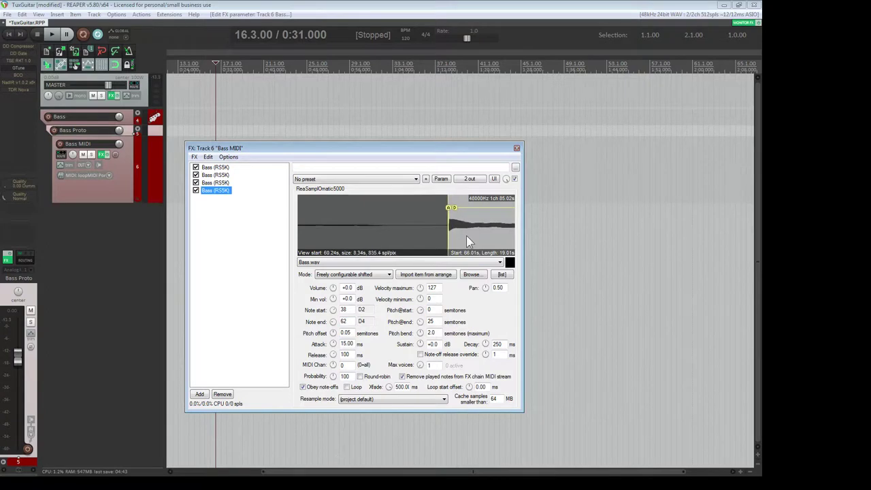
scroll(466, 236, up, 5)
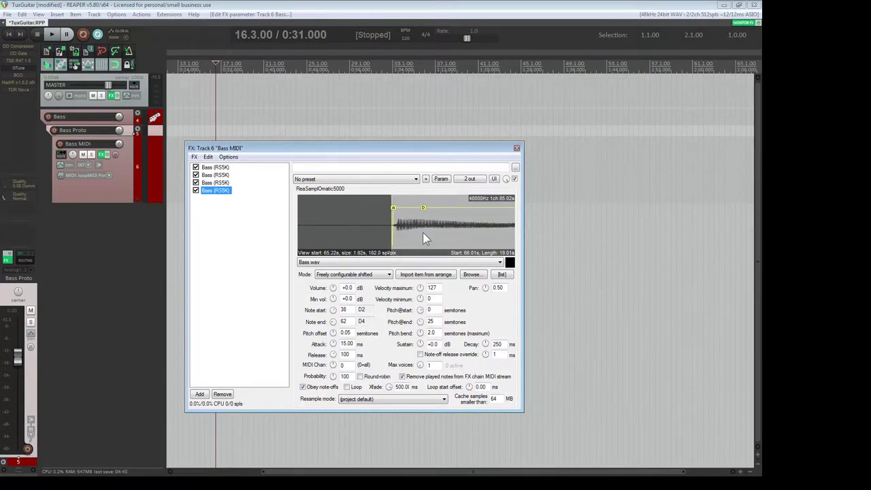
scroll(412, 232, up, 1)
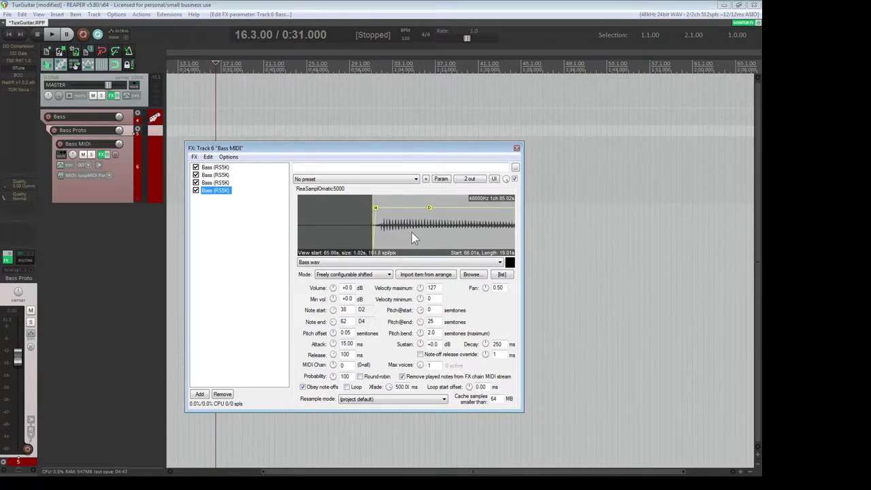
drag(377, 238, 375, 240)
Move the third sampler's sample start to 46.55 s.
click(215, 182)
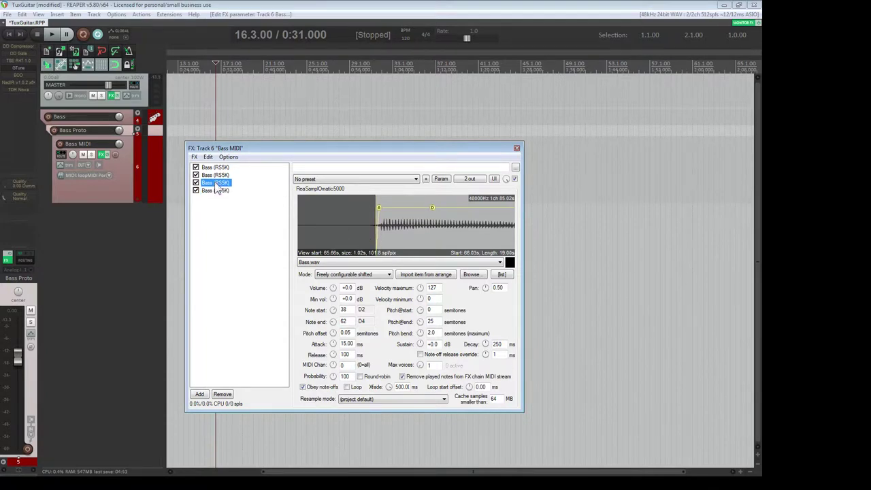
scroll(413, 253, up, 3)
scroll(419, 251, up, 9)
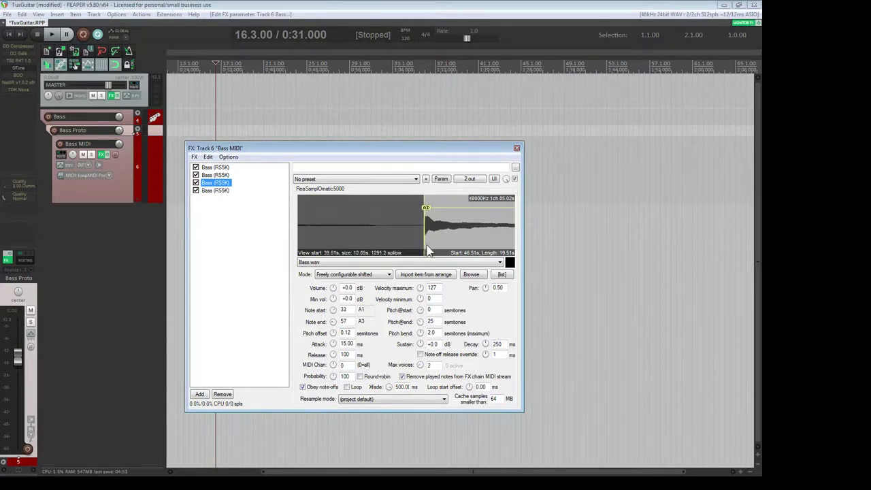
scroll(426, 249, up, 3)
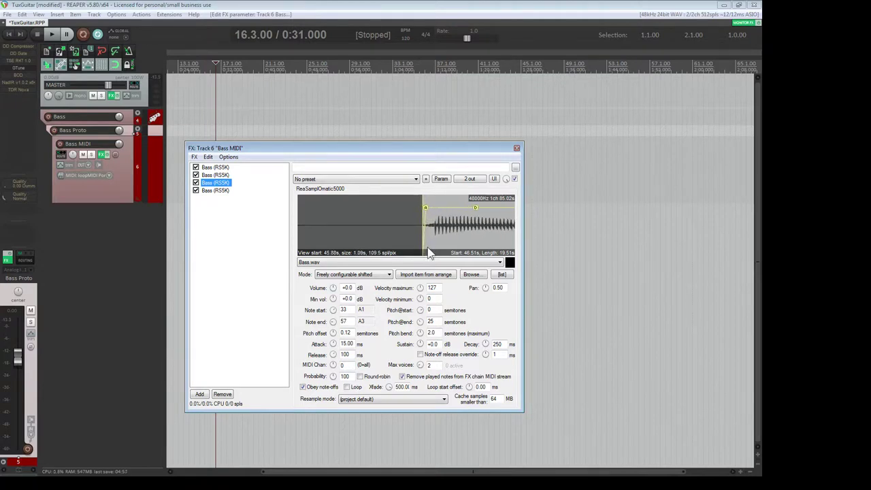
scroll(428, 251, up, 1)
drag(425, 241, 431, 241)
Move the second sampler's sample start to 27.41 s and close the FX chain.
click(216, 175)
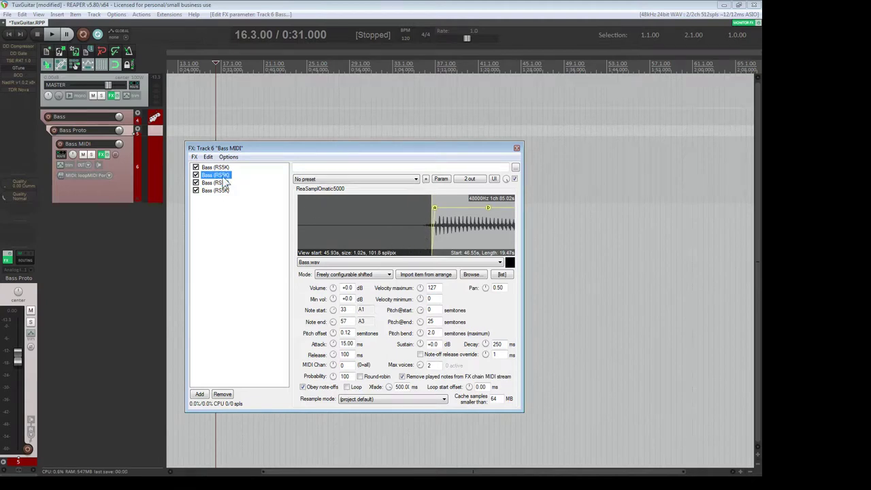
scroll(372, 235, up, 3)
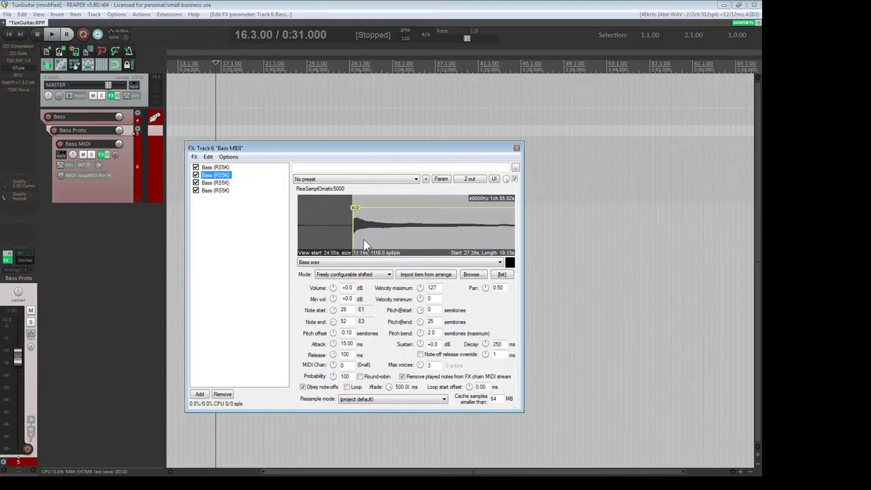
scroll(352, 240, up, 5)
scroll(356, 242, up, 3)
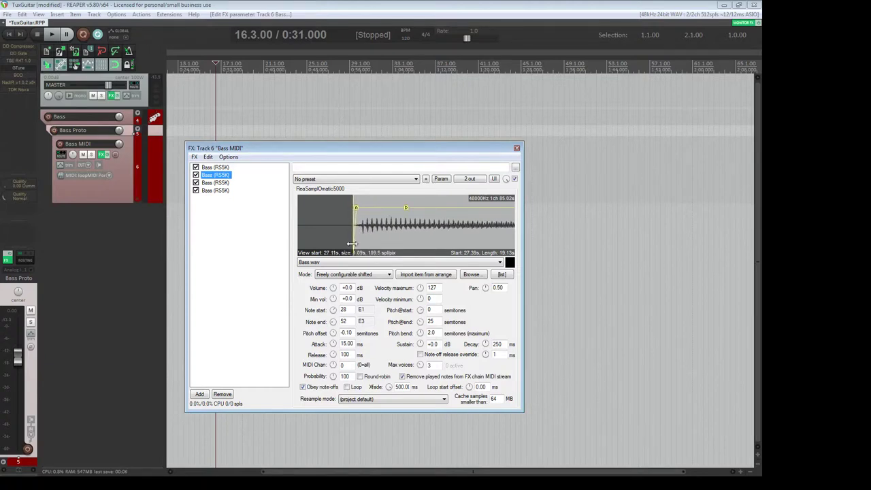
drag(351, 243, 356, 244)
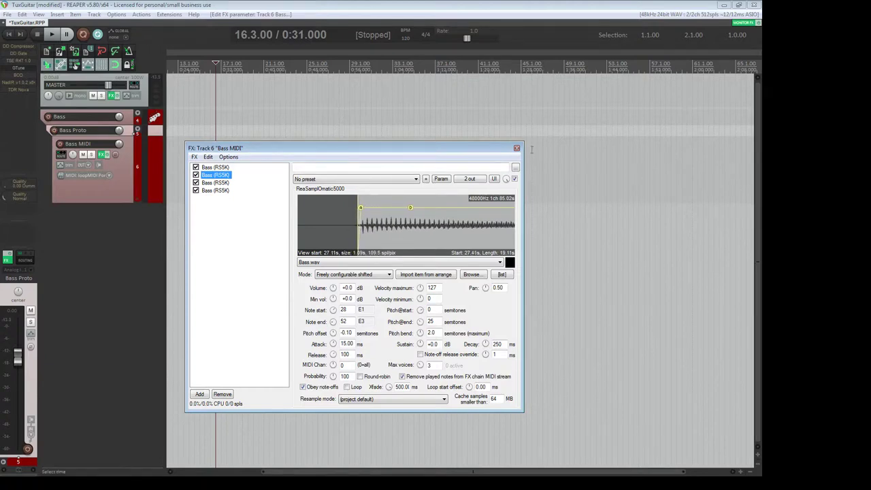
click(516, 149)
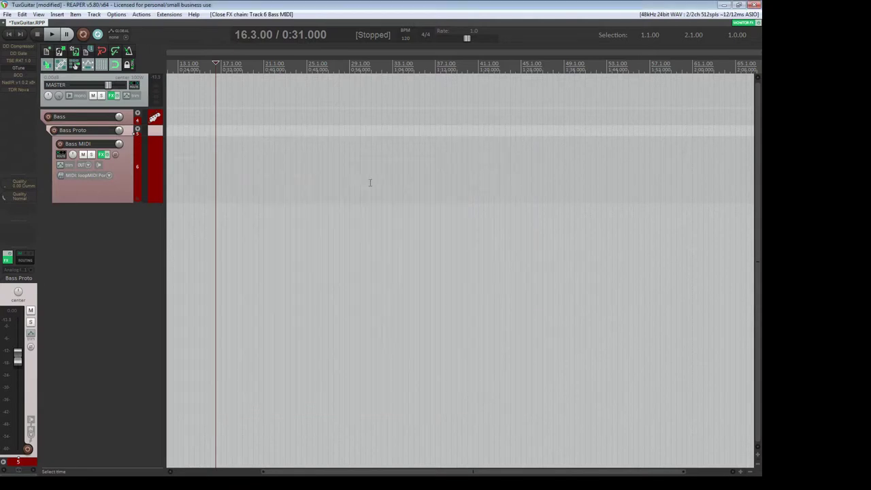
Select Bass MIDI, reopen its sampler chain with F, and paste the bass MIDI item with Ctrl+V.
click(190, 159)
key(Home)
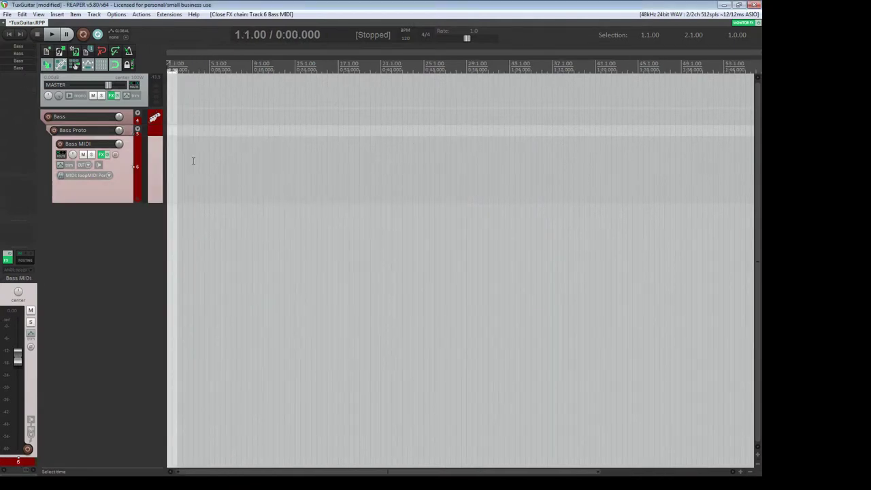
scroll(178, 166, up, 8)
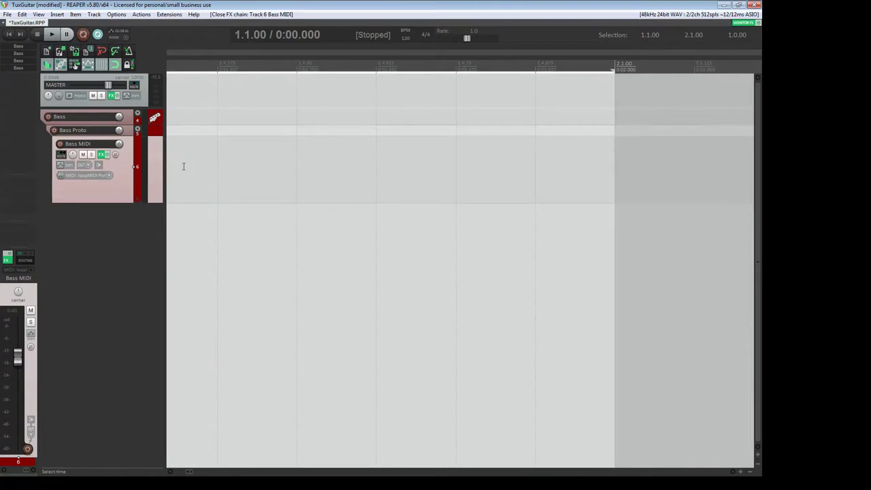
click(181, 139)
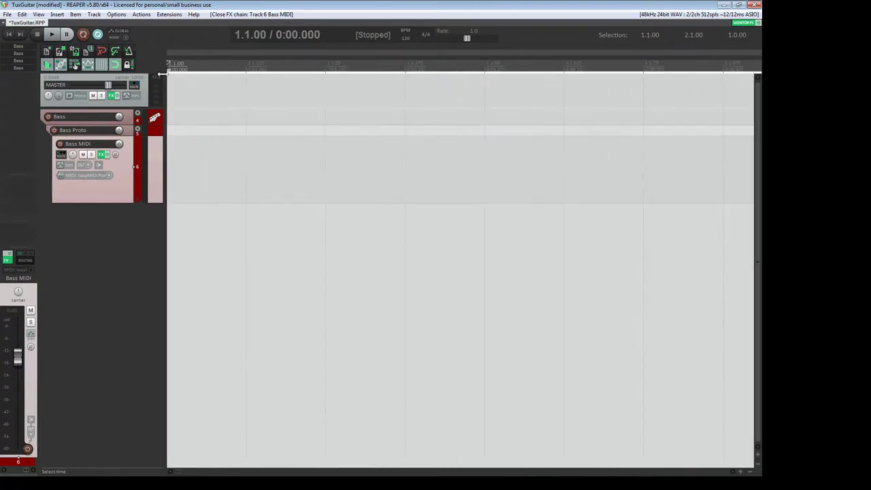
key(f)
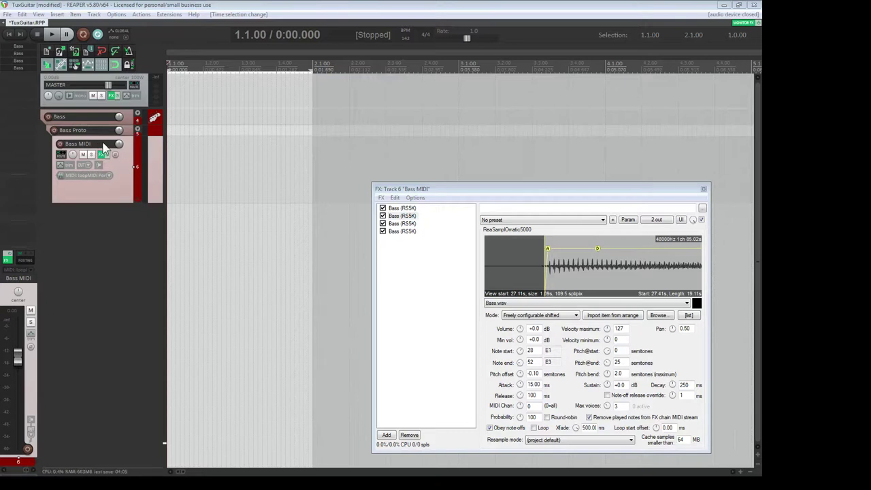
click(203, 164)
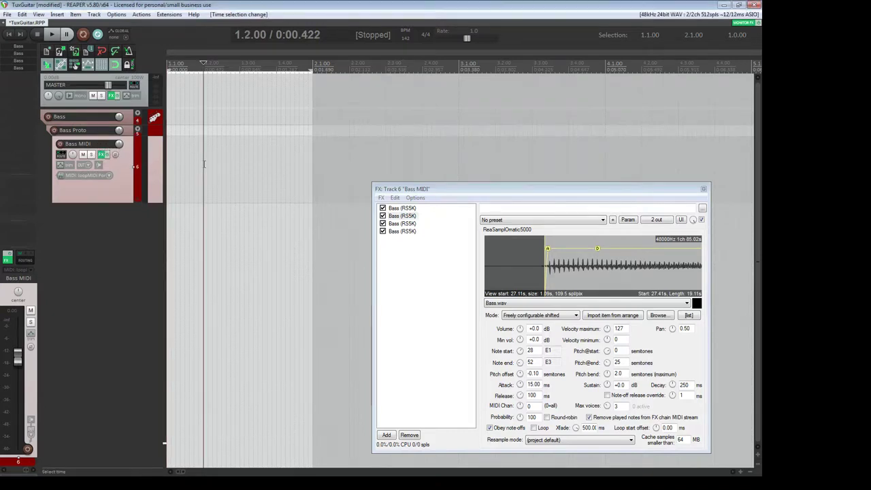
key(Home)
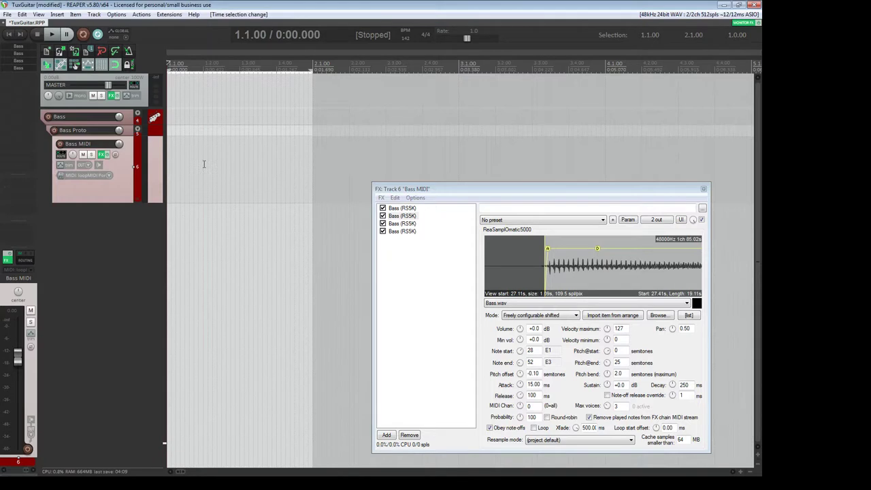
key(ctrl+v)
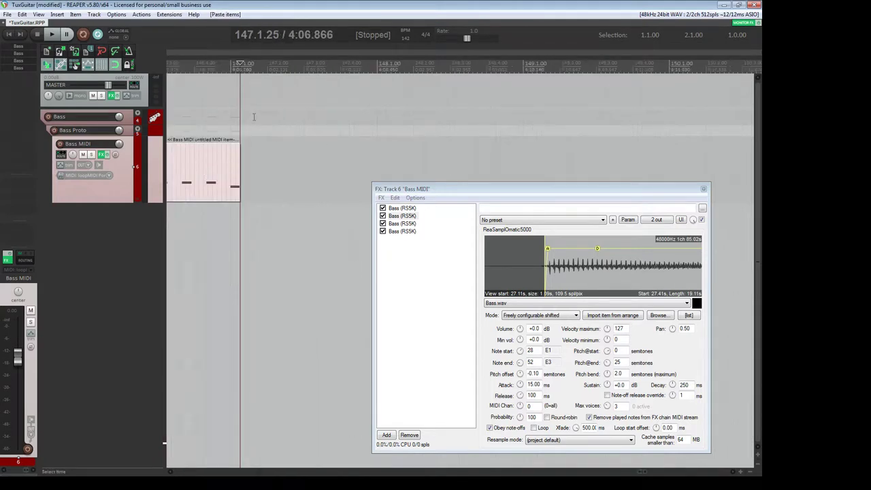
Bring bar 1 of the timeline into view and edit the project tempo value.
drag(239, 91, 258, 114)
scroll(258, 114, down, 4)
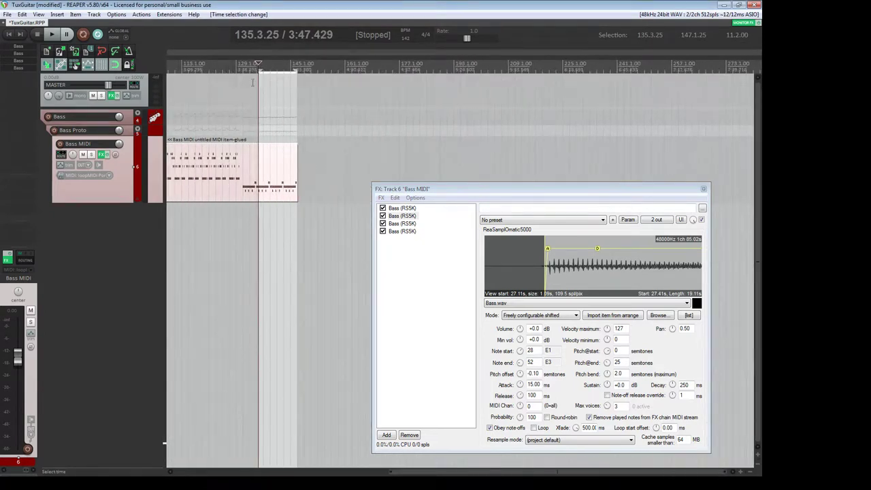
scroll(227, 62, down, 3)
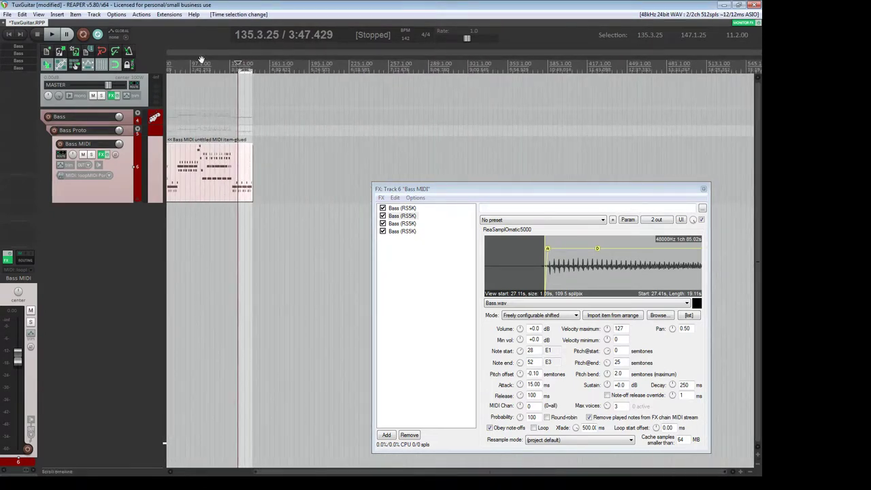
drag(201, 60, 170, 108)
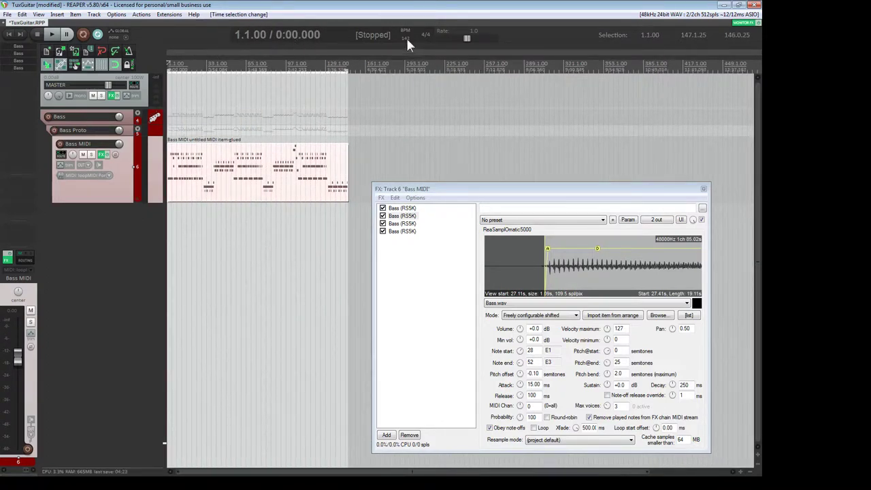
click(405, 38)
Select the glued MIDI item and play it from a bar 2 time selection.
click(252, 158)
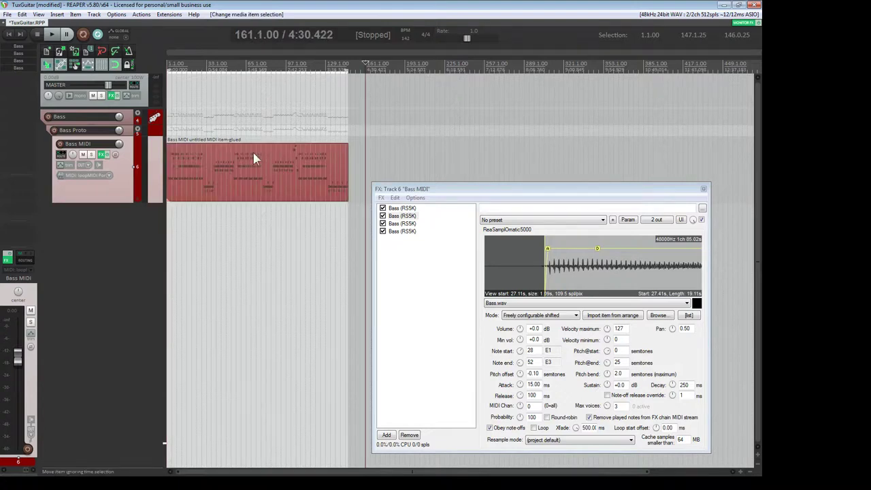
scroll(230, 153, up, 3)
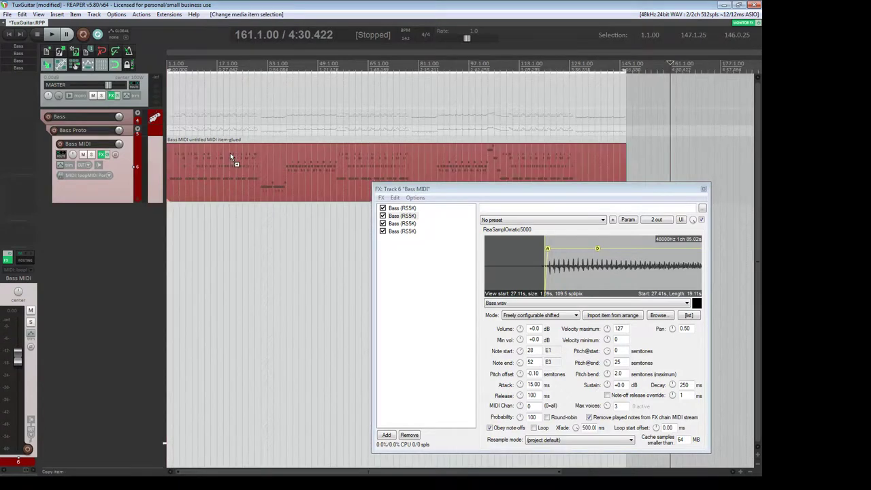
scroll(230, 153, up, 6)
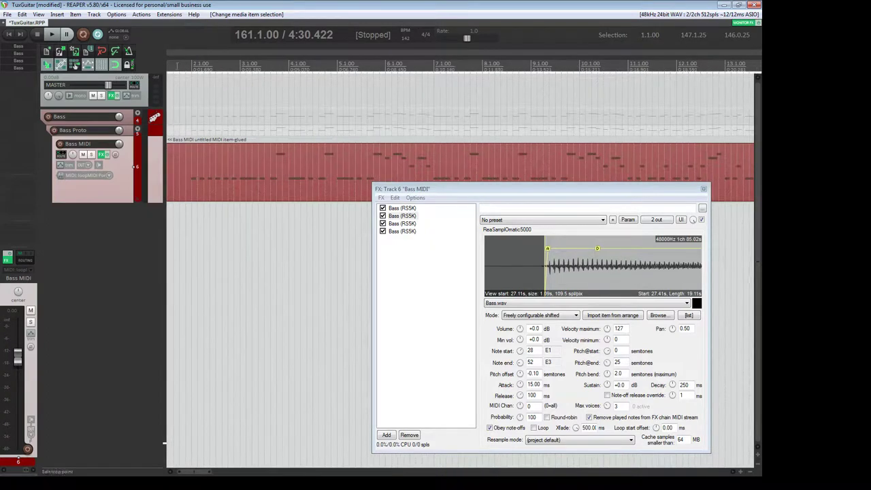
drag(178, 56, 233, 77)
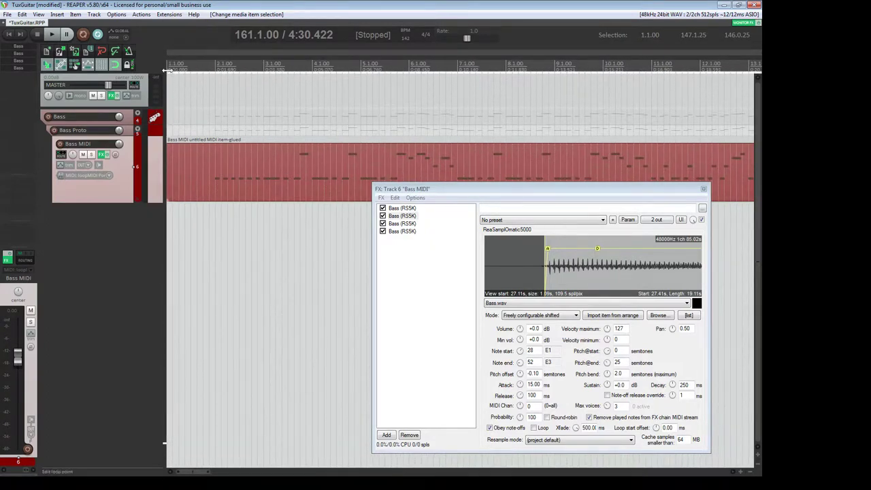
drag(165, 70, 216, 70)
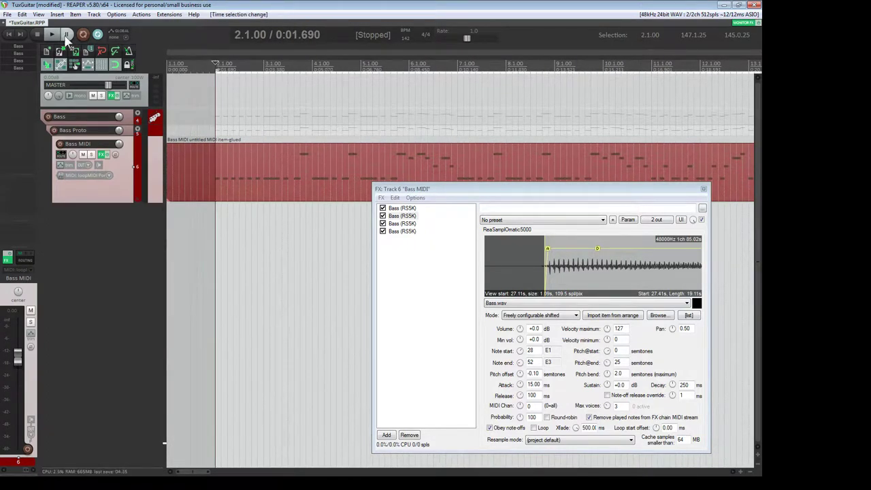
click(52, 34)
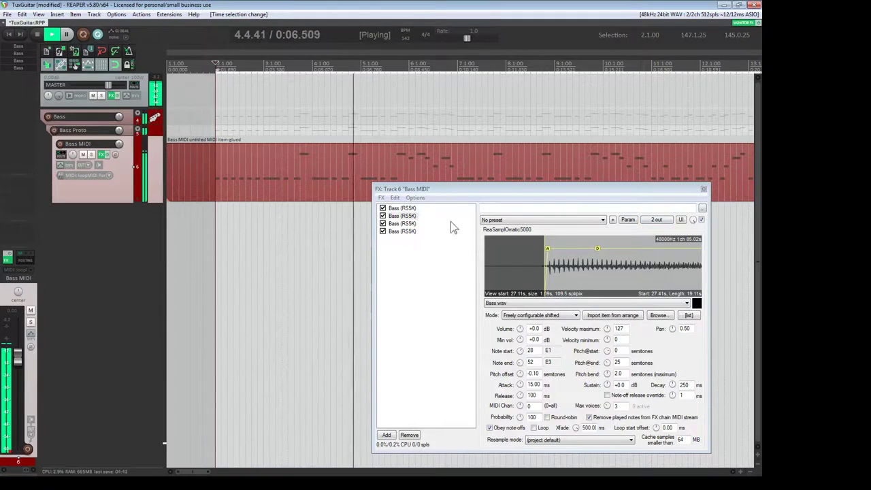
click(405, 208)
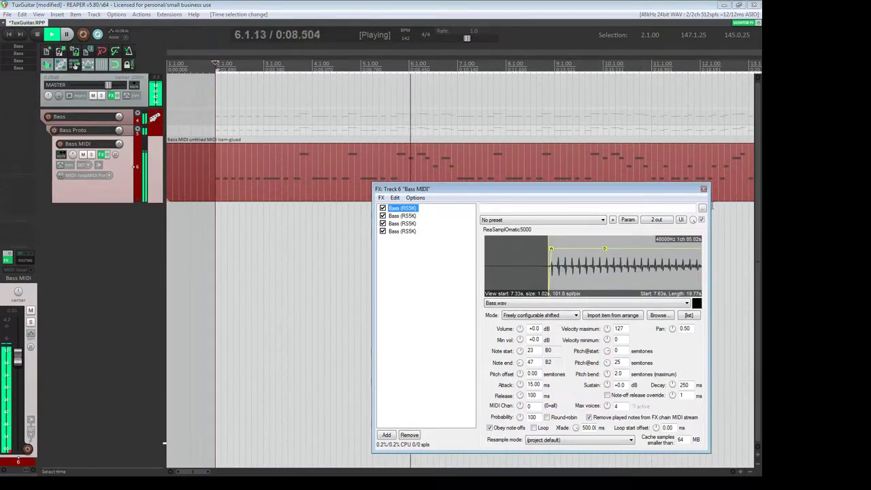
click(705, 190)
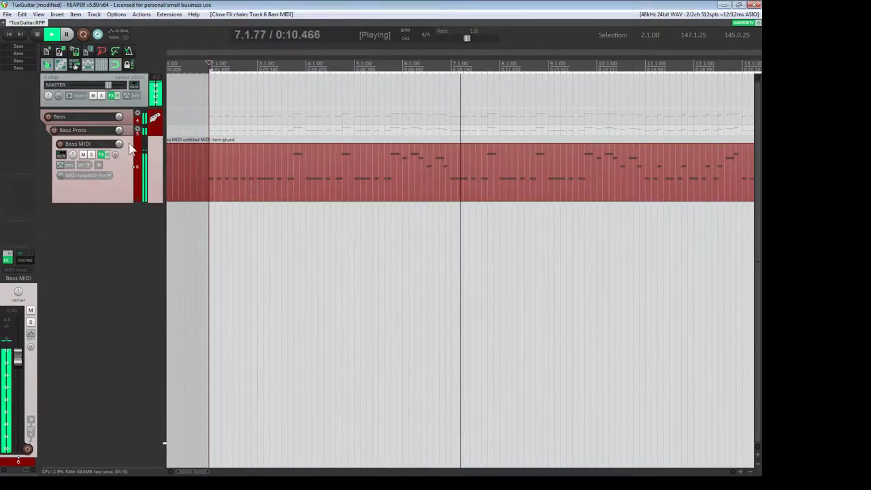
Enlarge the Bass Proto folder track and open its FX chain with TT-DR-Meter.
click(155, 134)
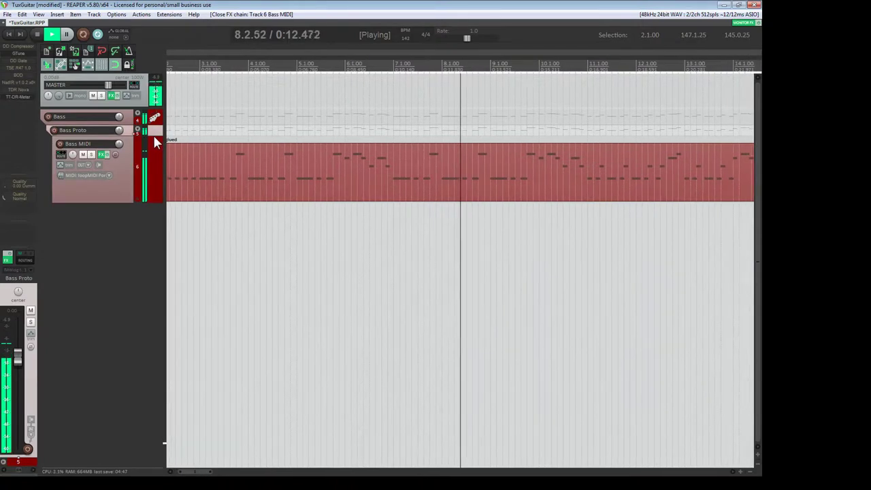
drag(155, 134, 155, 158)
click(101, 145)
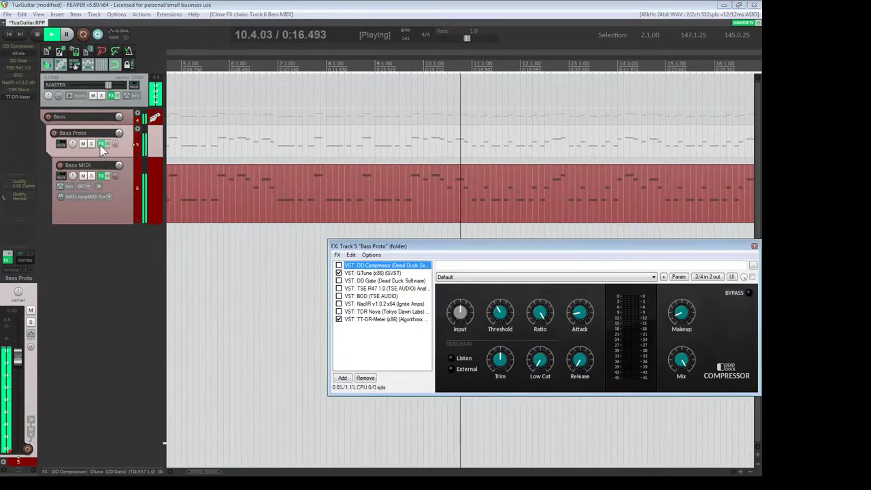
click(387, 319)
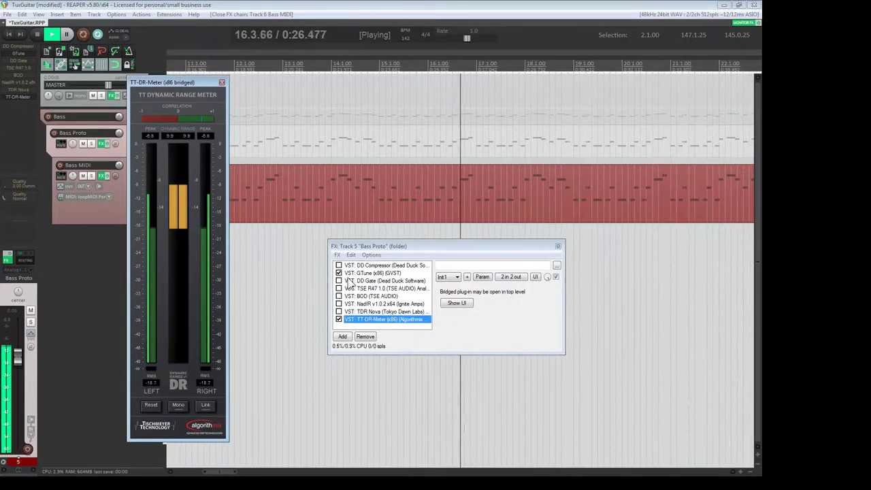
Set the DD Compressor attack to about 0.4 ms and threshold to around -26.6 dB.
click(370, 266)
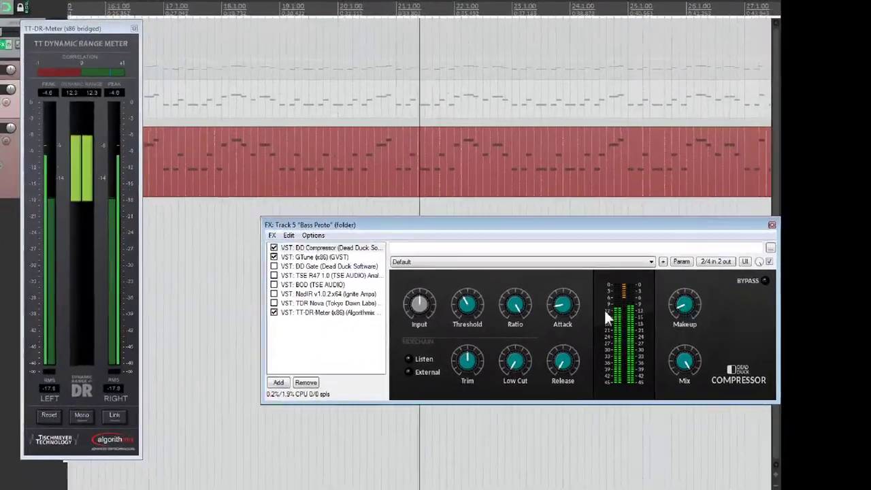
drag(467, 304, 469, 315)
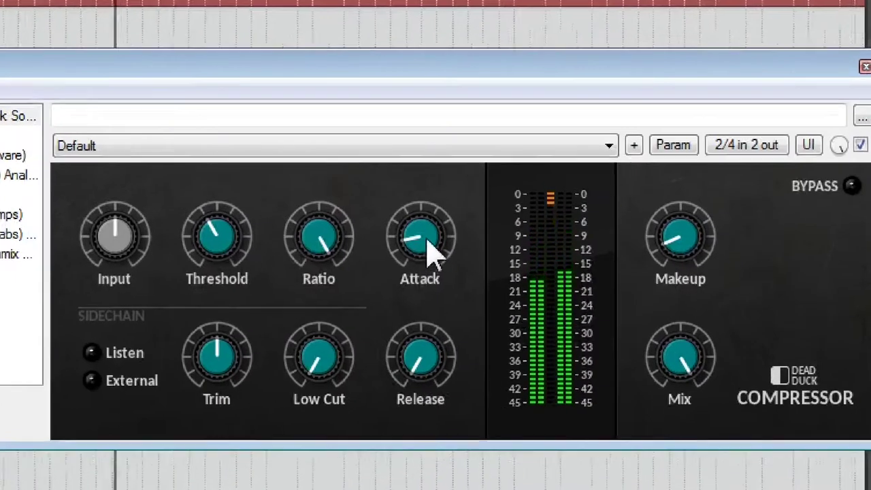
drag(429, 246, 510, 360)
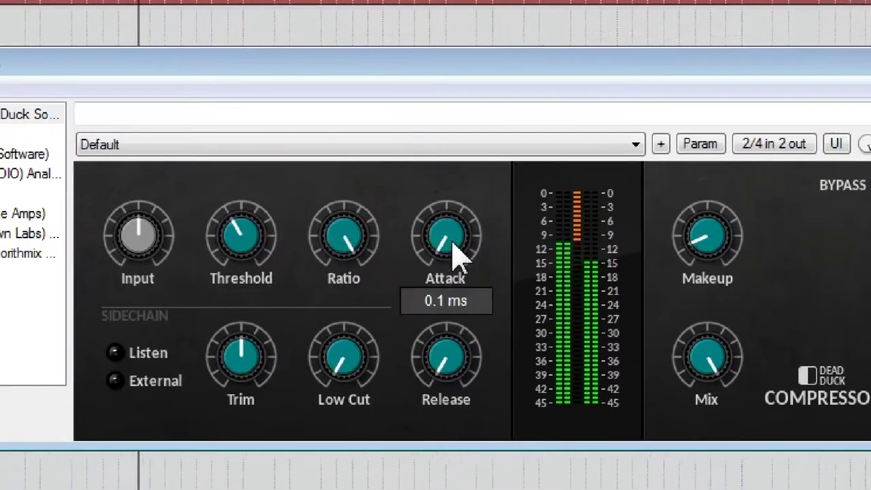
drag(458, 239, 507, 220)
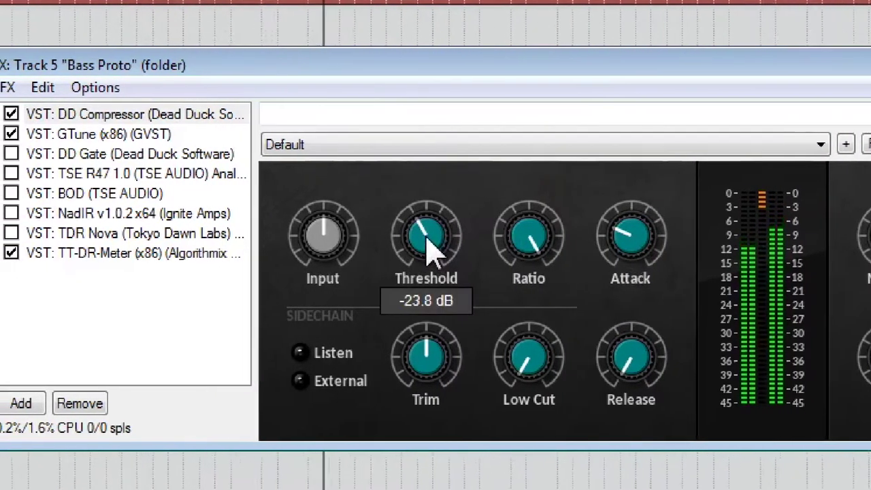
drag(430, 246, 438, 270)
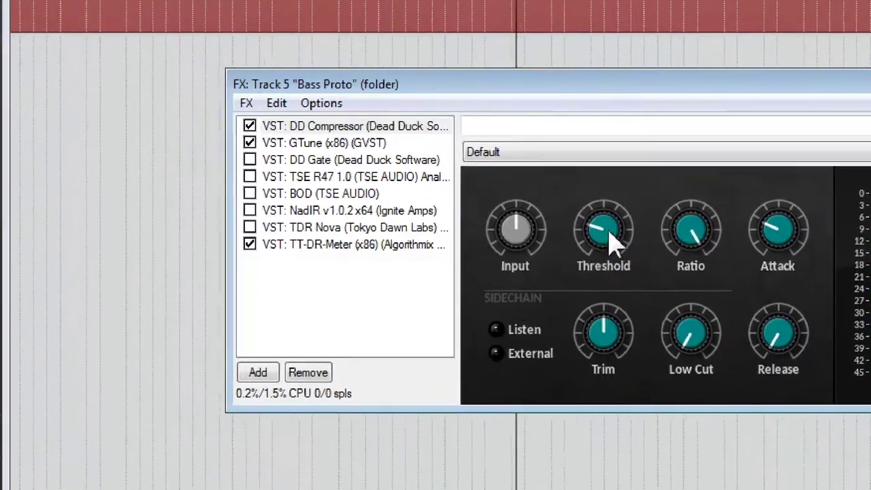
click(585, 234)
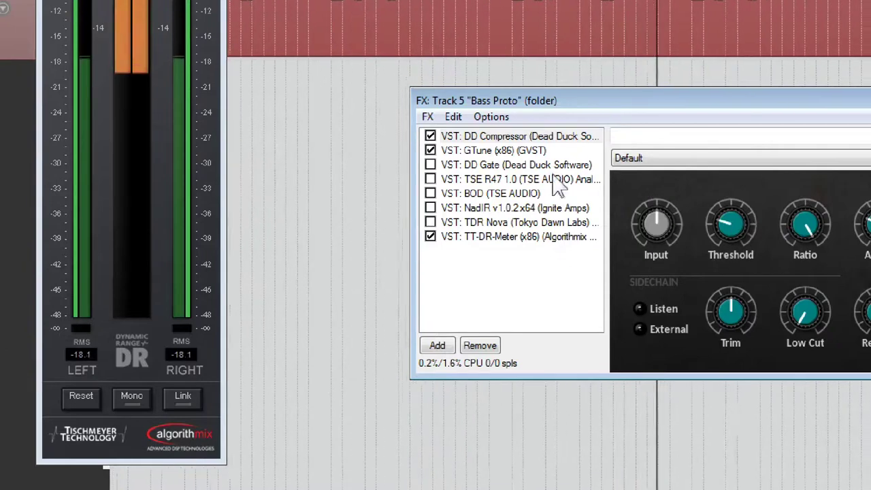
Enable the DD Gate plugin and set its attack to 2.5 ms.
click(476, 166)
click(430, 165)
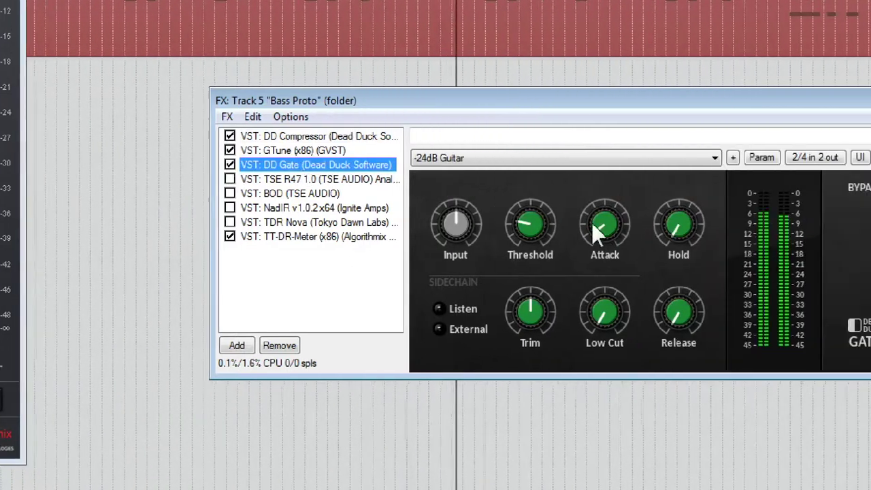
drag(593, 226, 641, 297)
drag(416, 292, 430, 269)
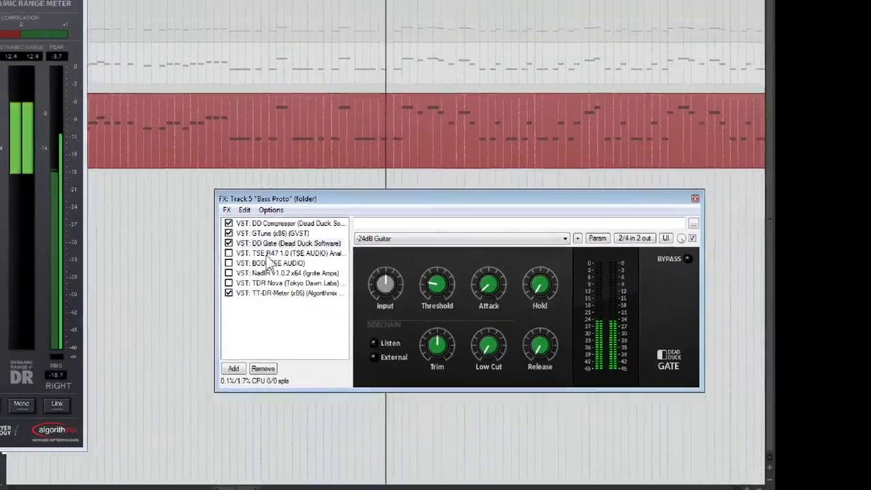
Enable TSE R47 and adjust its input, then enable BOD overdrive and view NadIR.
click(211, 243)
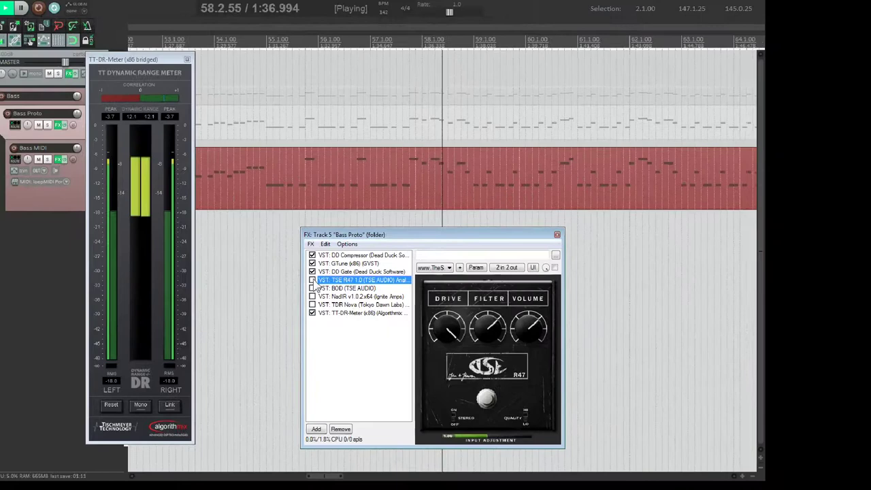
click(312, 280)
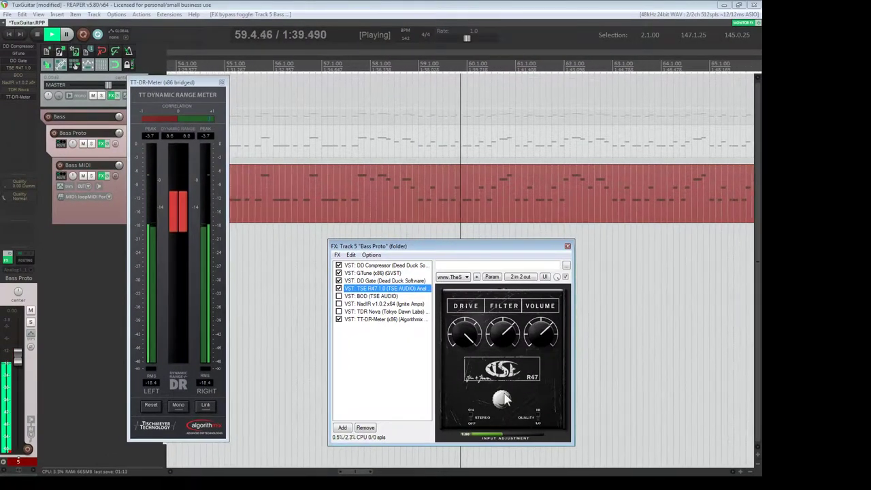
click(502, 402)
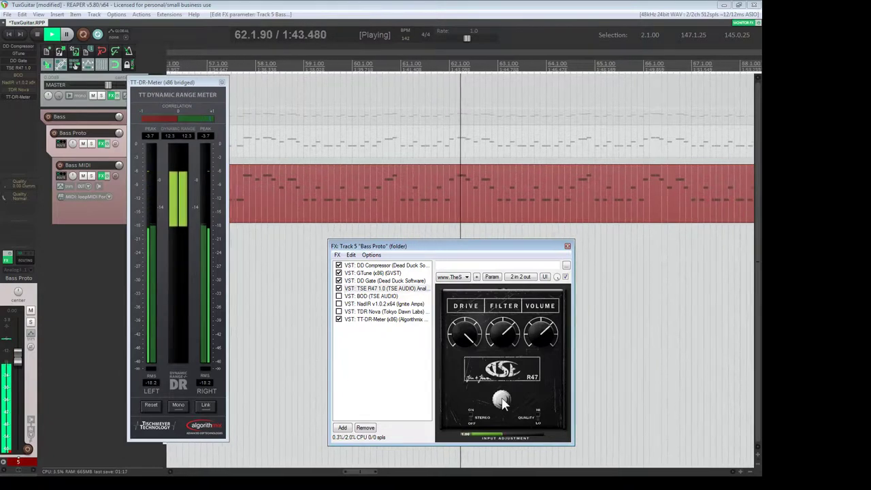
click(338, 296)
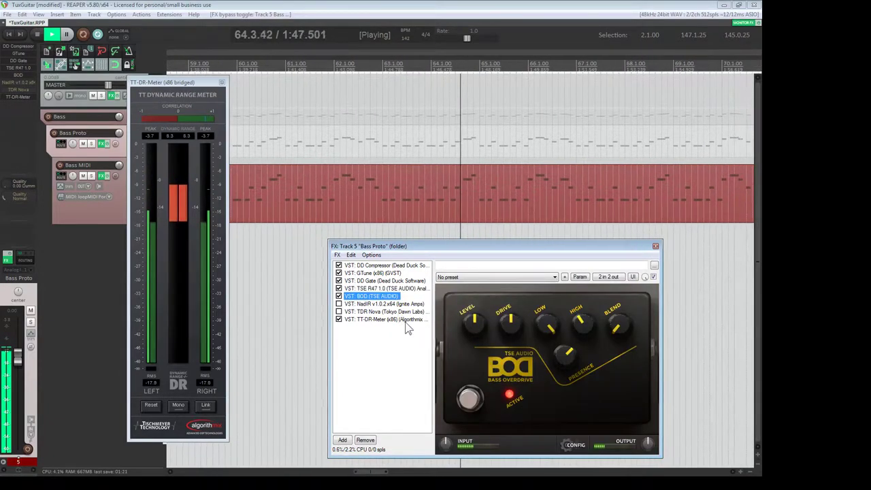
click(372, 305)
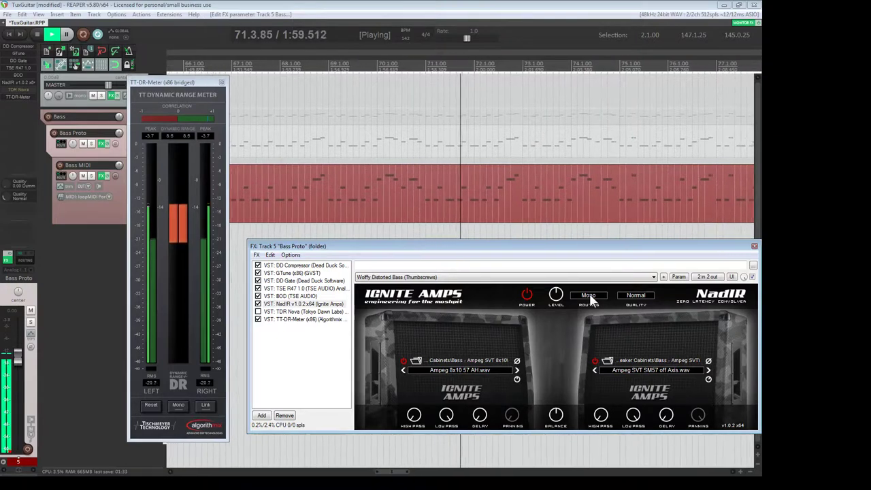
Switch the NadIR cabinet routing to Mono after rechecking R47 and BOD.
click(589, 294)
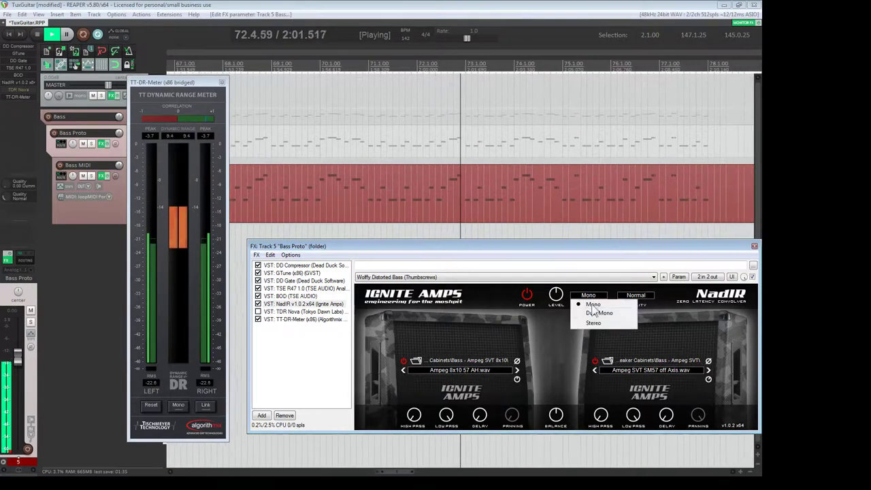
click(292, 288)
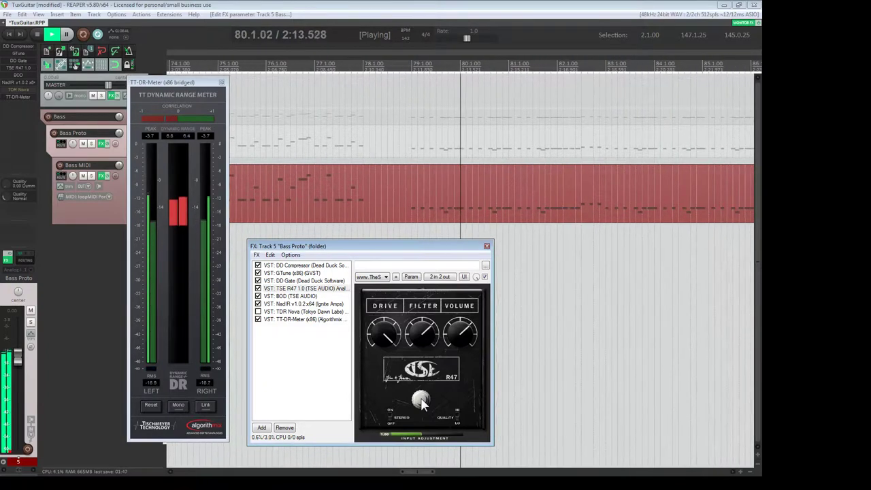
click(291, 296)
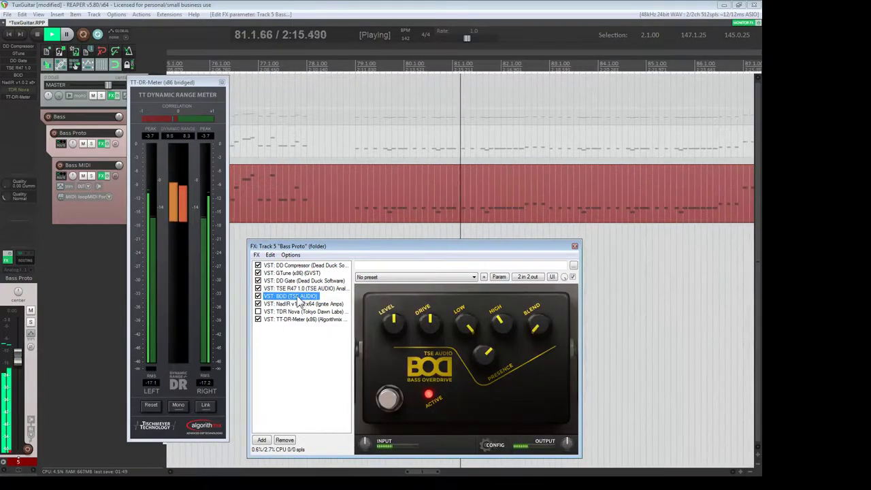
click(301, 305)
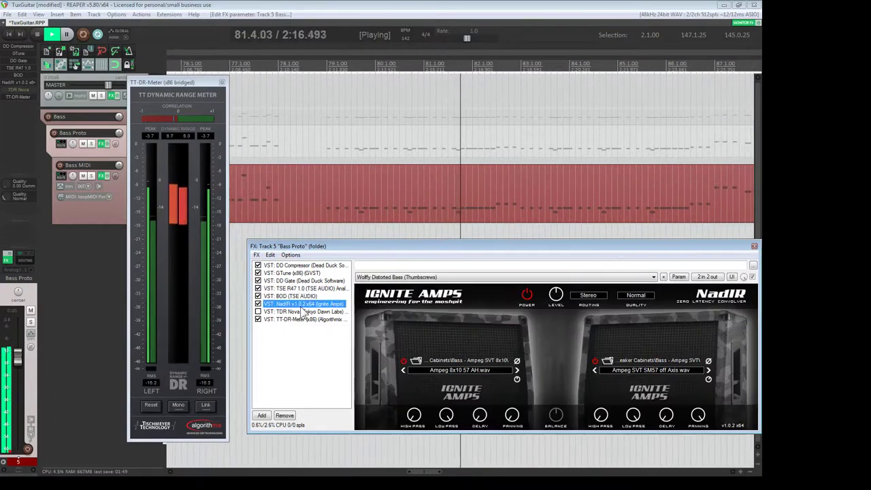
click(589, 298)
click(589, 305)
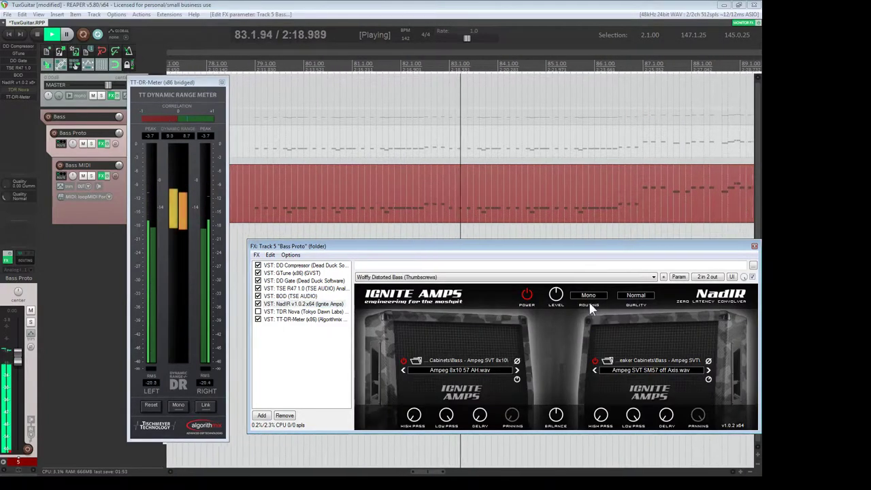
Enable TDR Nova EQ, raise NadIR level to 3.6 dB, and close the chain.
click(320, 311)
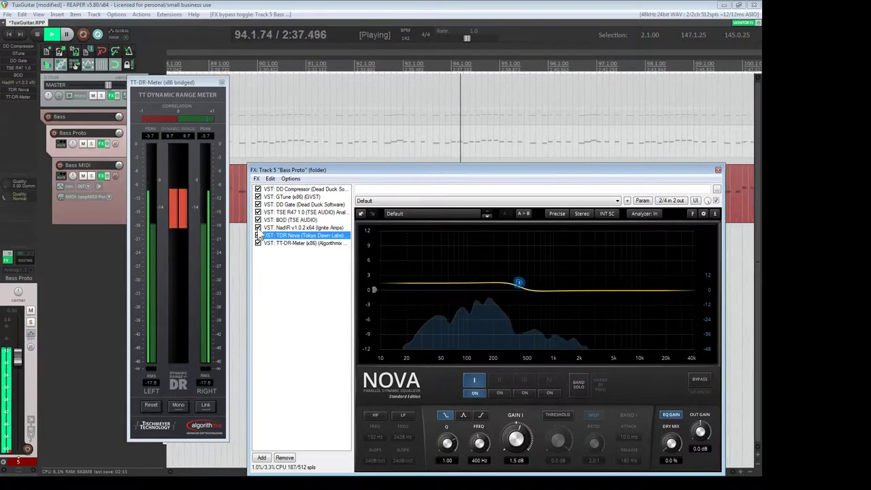
click(282, 228)
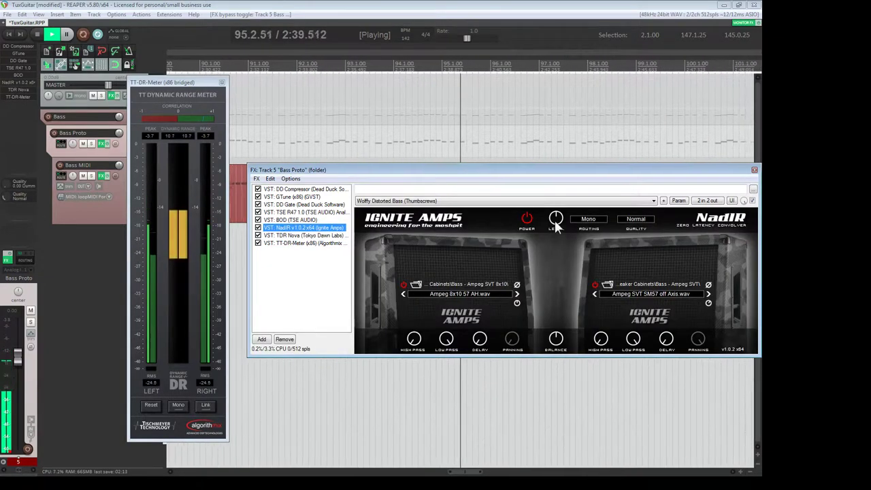
drag(556, 227, 557, 216)
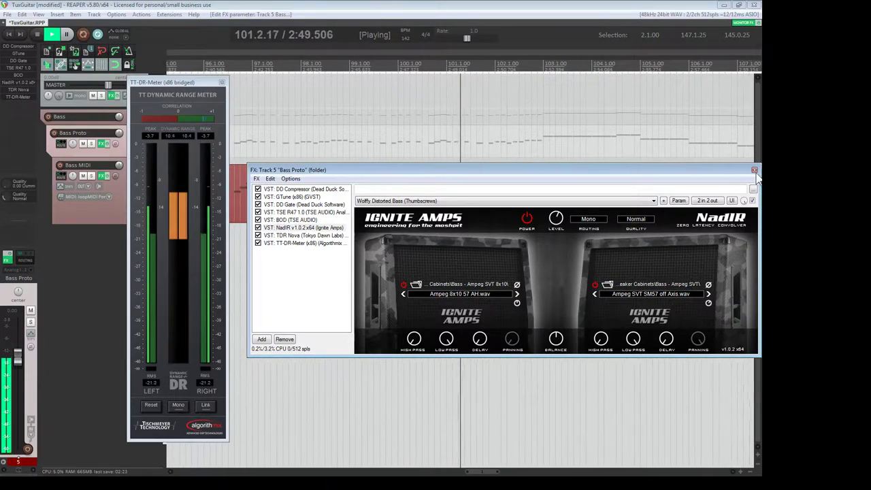
click(592, 225)
click(596, 246)
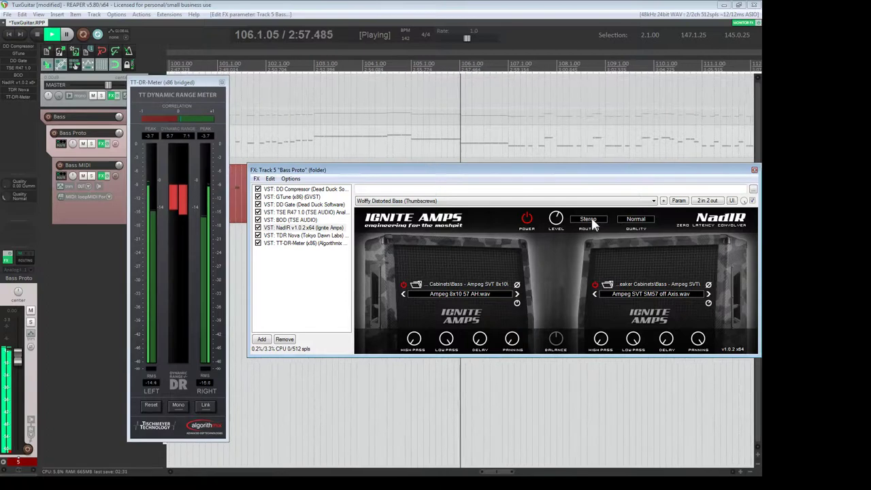
click(589, 219)
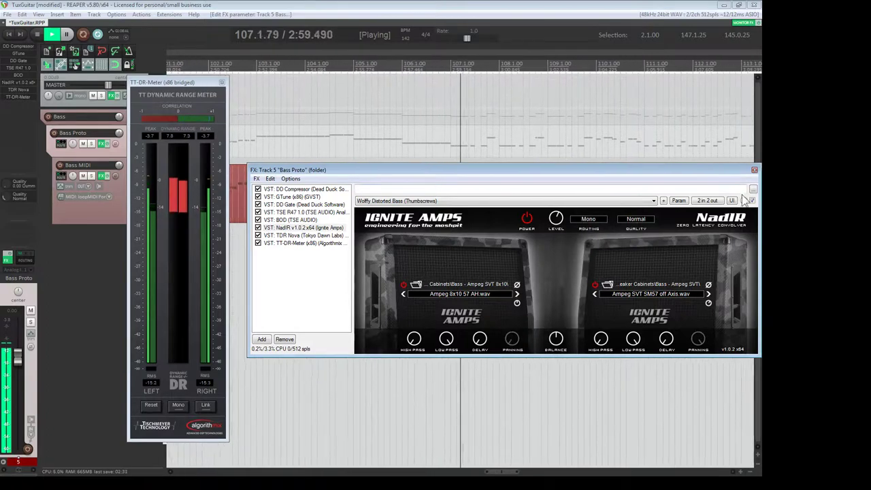
click(754, 169)
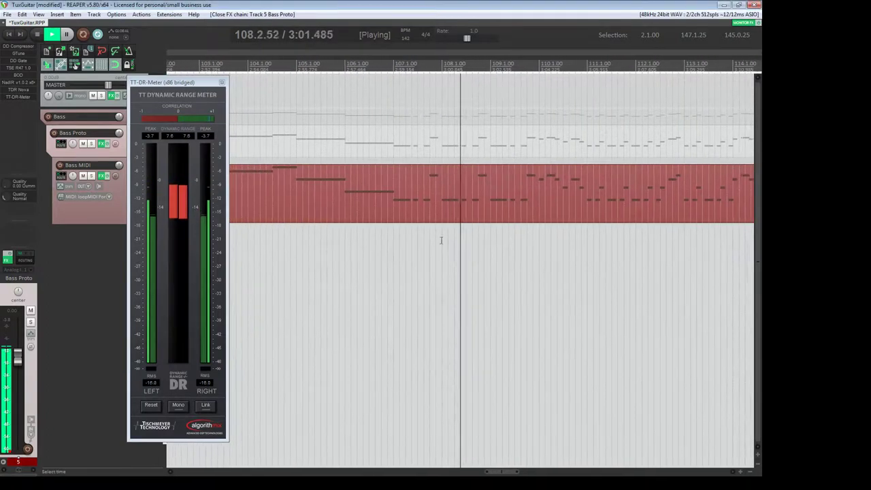
Close the TT-DR-Meter window and stop playback at bar 2.
click(221, 82)
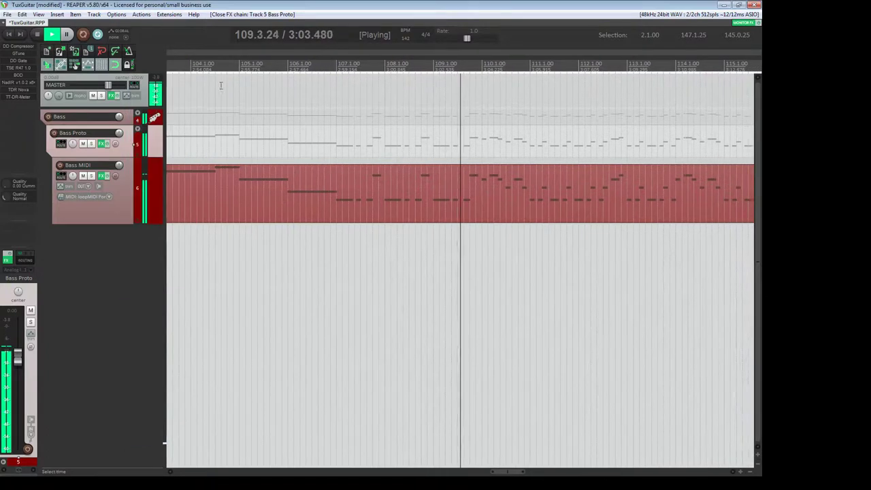
scroll(252, 178, down, 4)
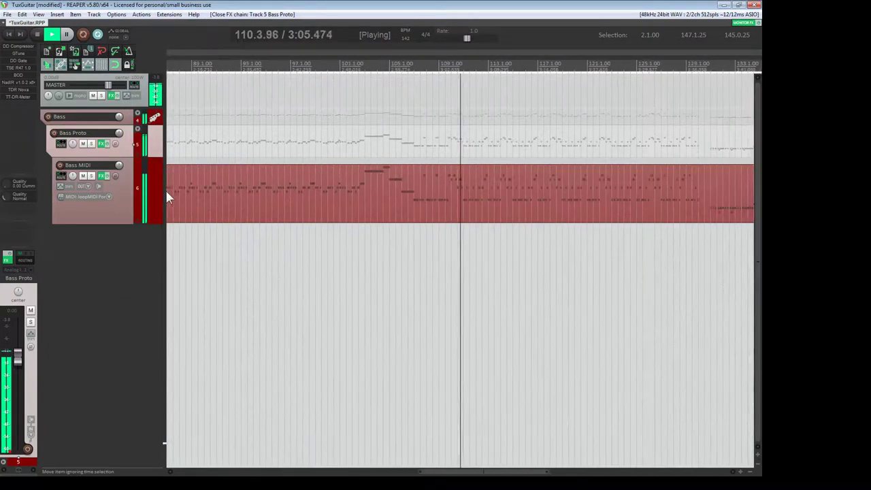
scroll(165, 189, up, 4)
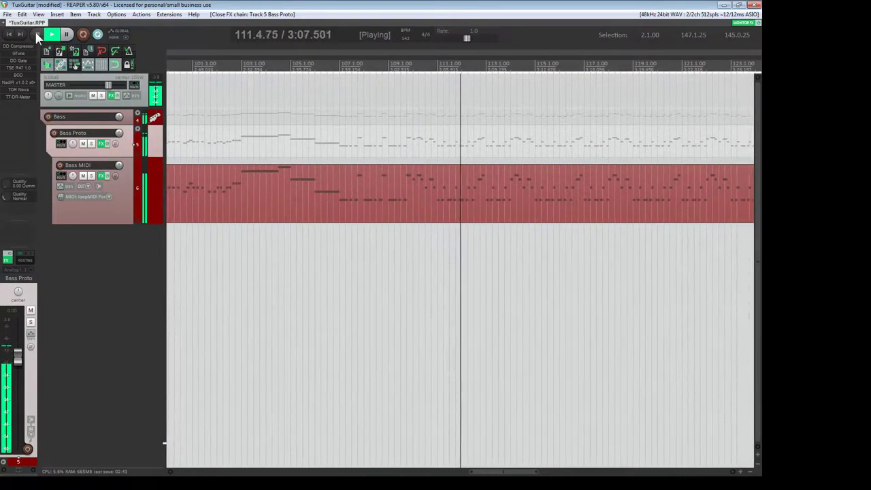
click(36, 34)
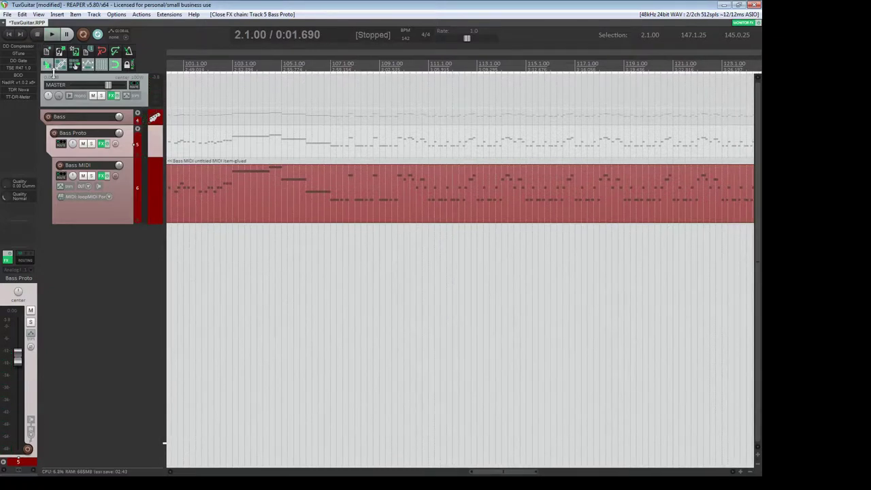